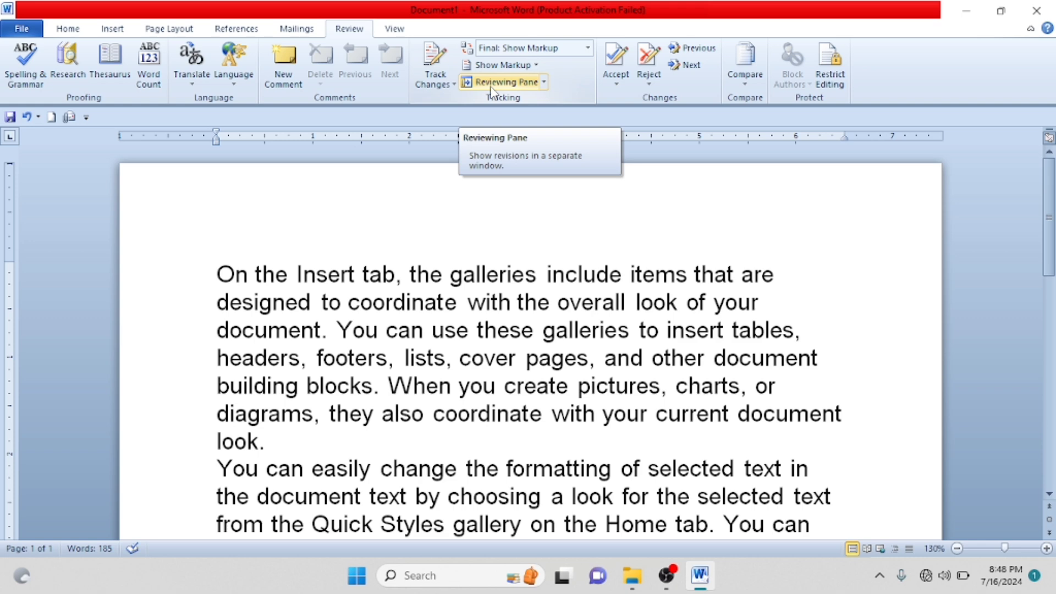
# Turn on Track Changes and insert "hfjkdfh jhkjh" after "You can" in the first paragraph.
pyautogui.click(419, 332)
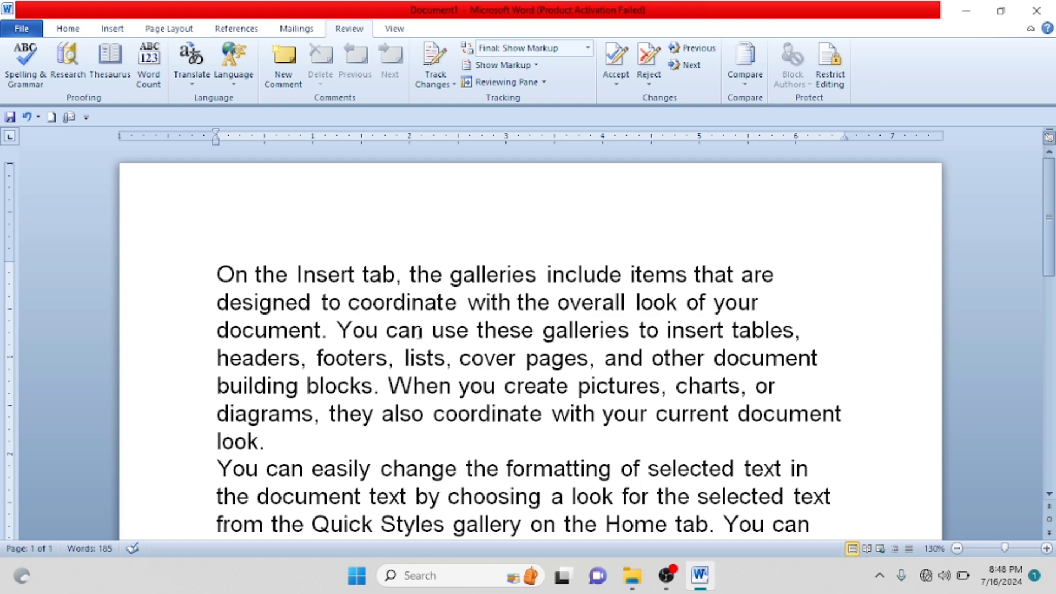
pyautogui.click(437, 56)
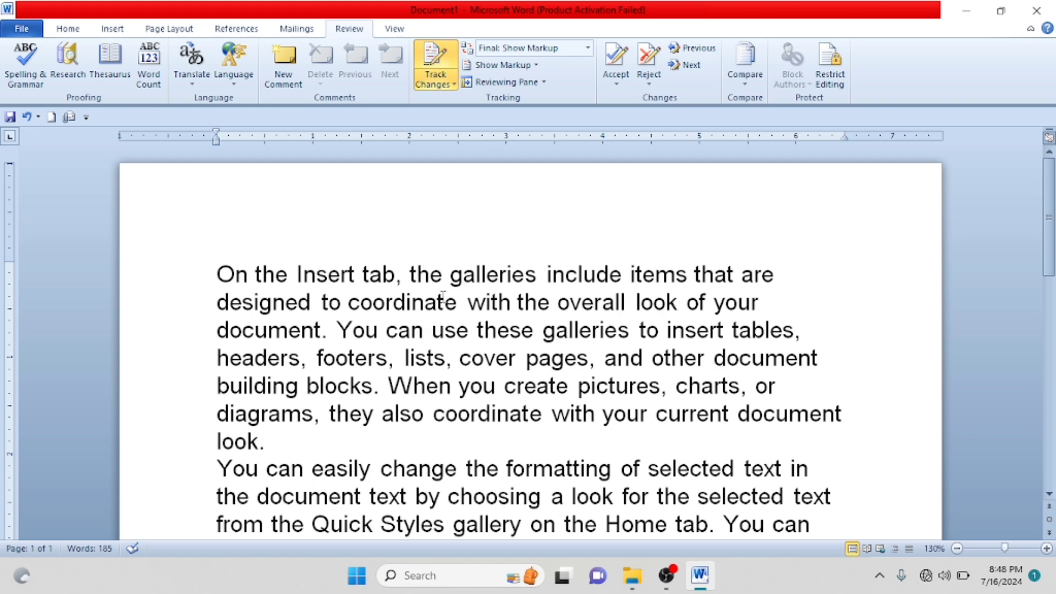
pyautogui.click(424, 330)
pyautogui.write('hfjkdfh j')
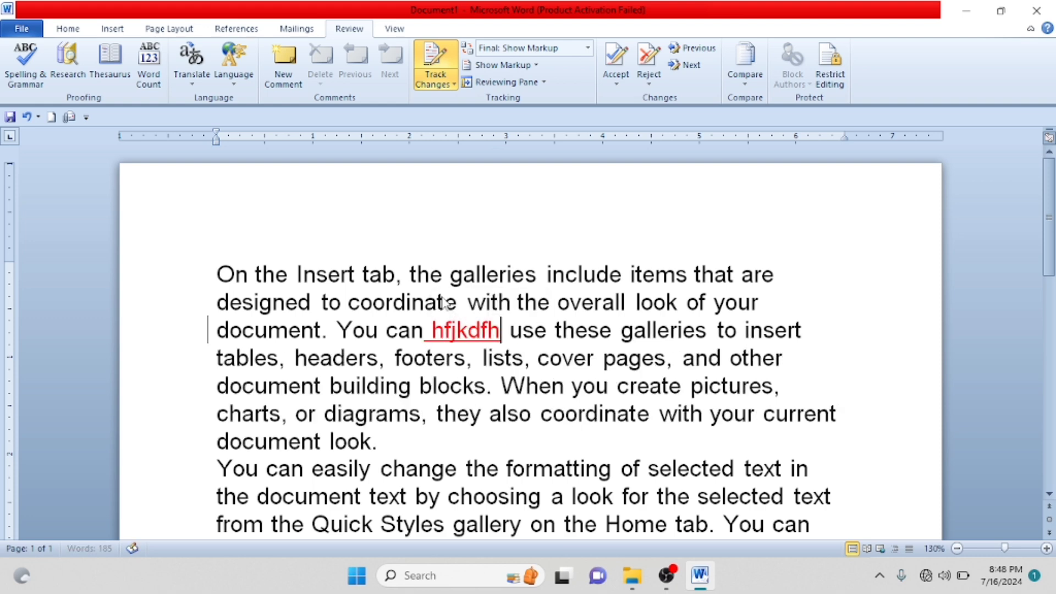
pyautogui.write('hkjh')
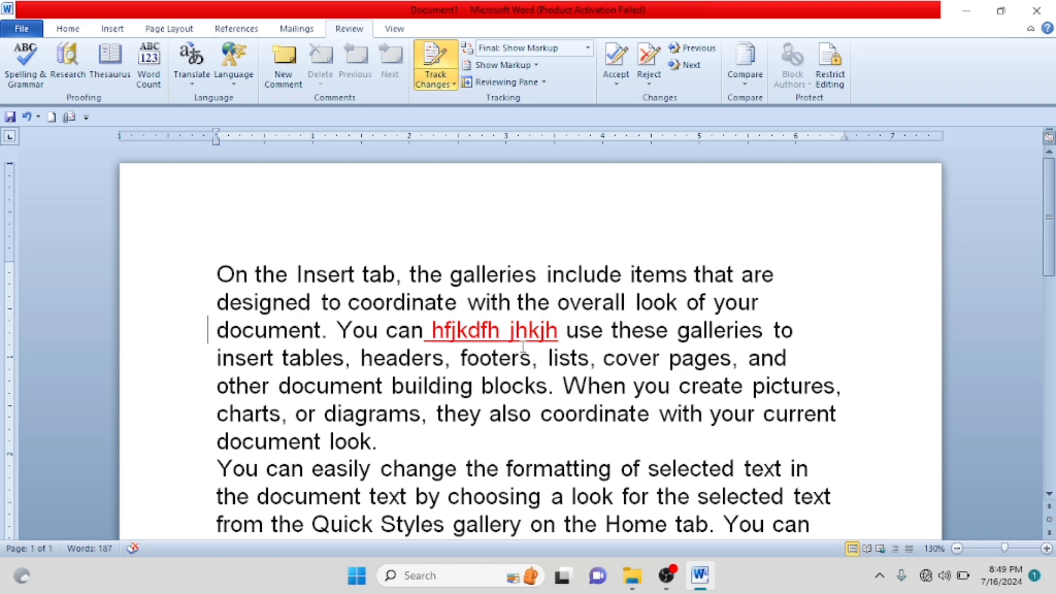
# Delete "building blo" from "document building blocks" in the first paragraph as a tracked deletion.
pyautogui.click(519, 381)
pyautogui.press('BackSpace')
pyautogui.press('BackSpace')
pyautogui.press('BackSpace')
pyautogui.press('BackSpace')
pyautogui.press('BackSpace')
pyautogui.press('BackSpace')
pyautogui.press('BackSpace')
pyautogui.press('BackSpace')
pyautogui.press('BackSpace')
pyautogui.press('BackSpace')
pyautogui.press('BackSpace')
pyautogui.press('BackSpace')
pyautogui.press('BackSpace')
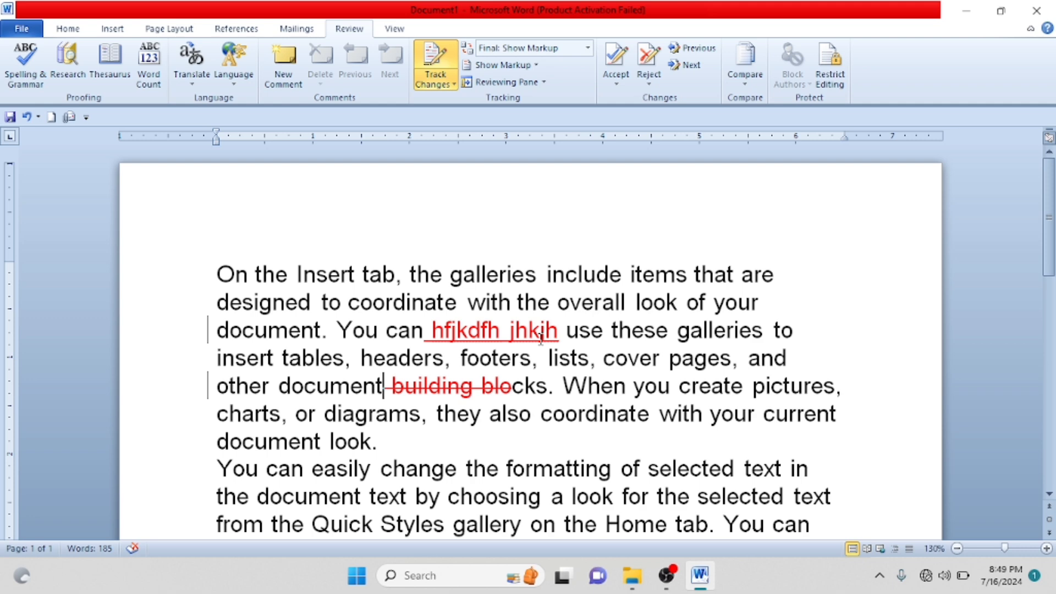
# In the Track Changes options, set insertions to be marked in bold with the color Blue.
pyautogui.moveTo(541, 337)
pyautogui.click(453, 83)
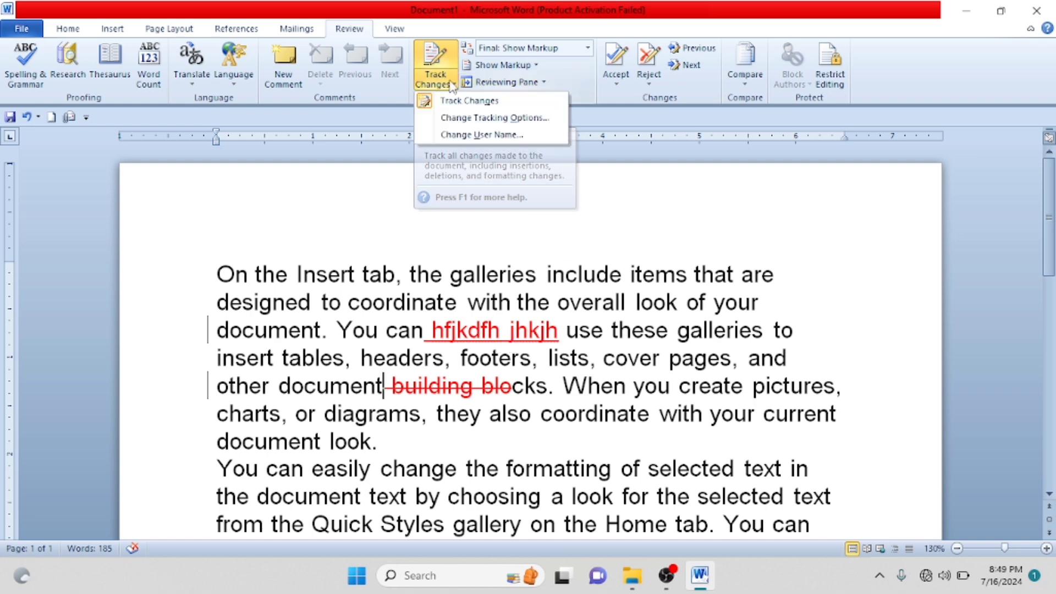
pyautogui.click(479, 117)
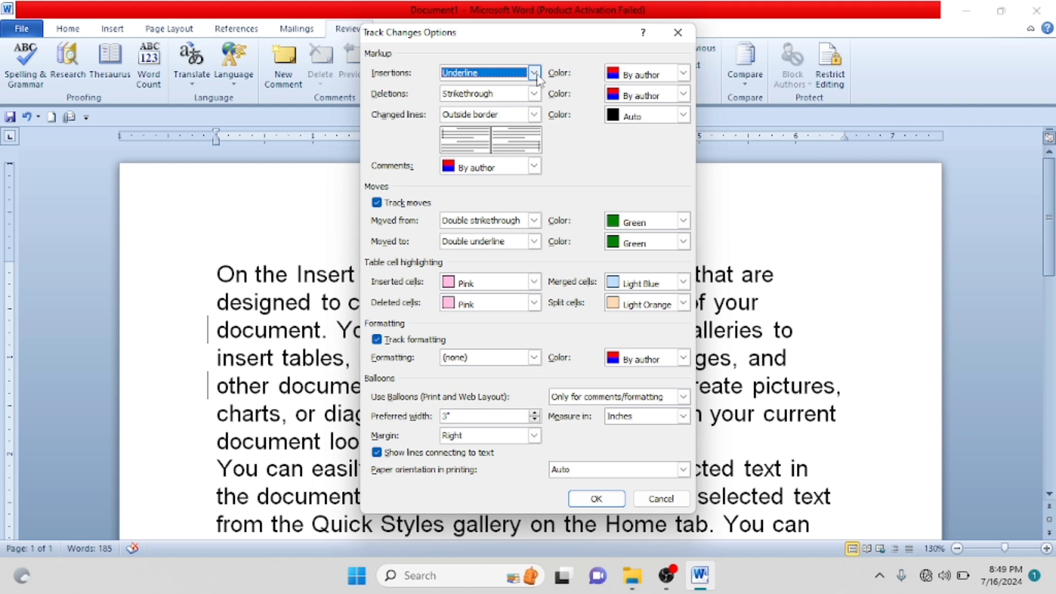
pyautogui.click(630, 76)
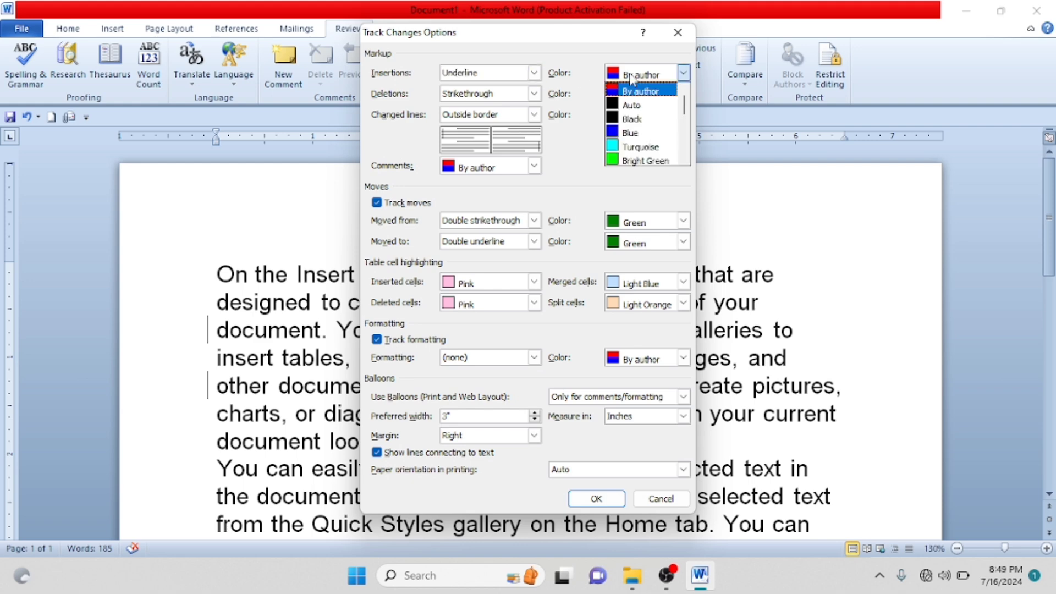
pyautogui.click(635, 133)
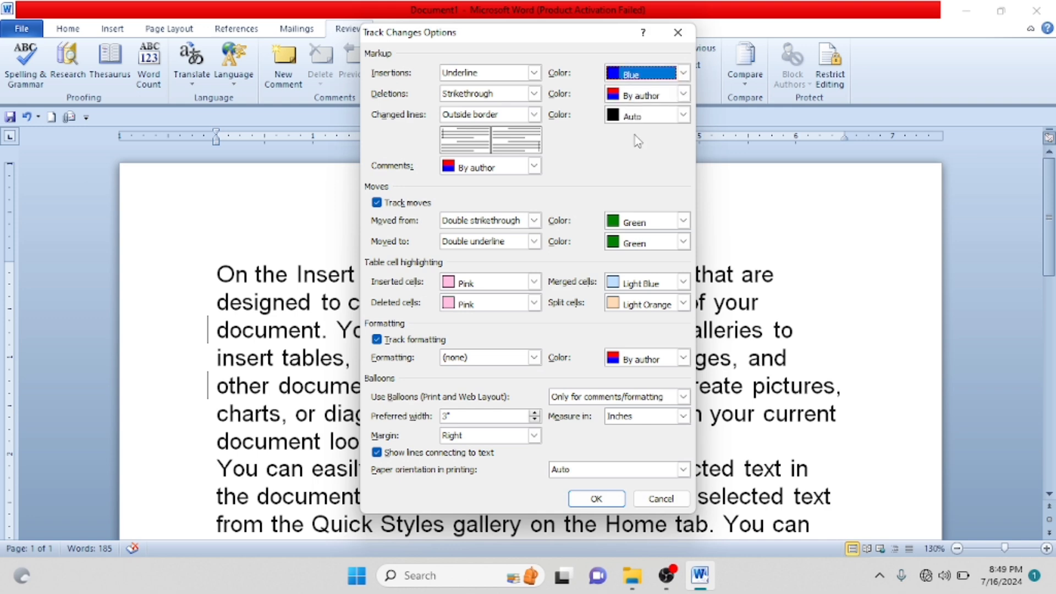
pyautogui.click(534, 75)
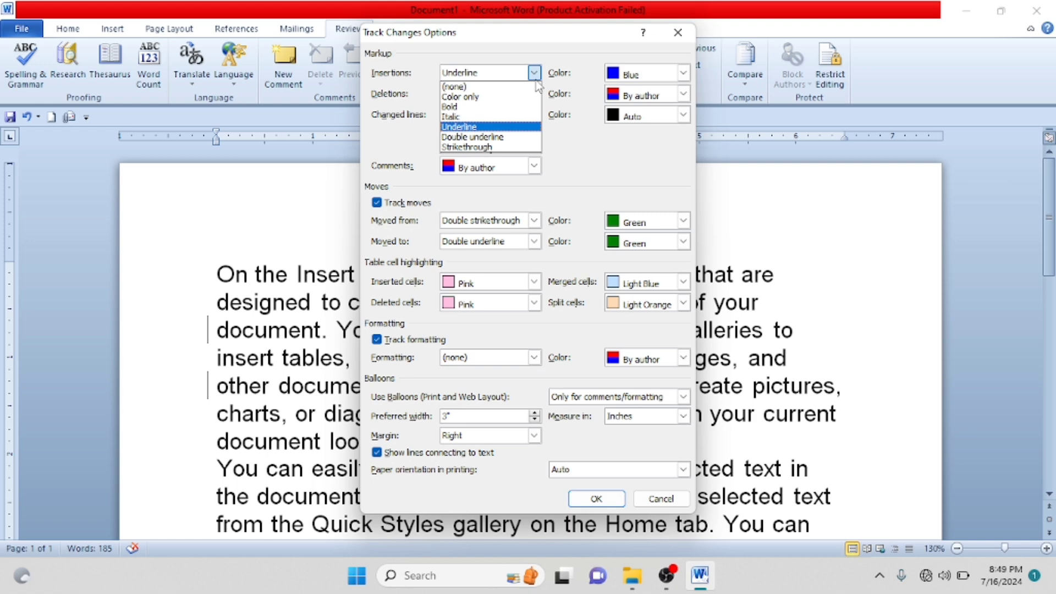
pyautogui.click(478, 107)
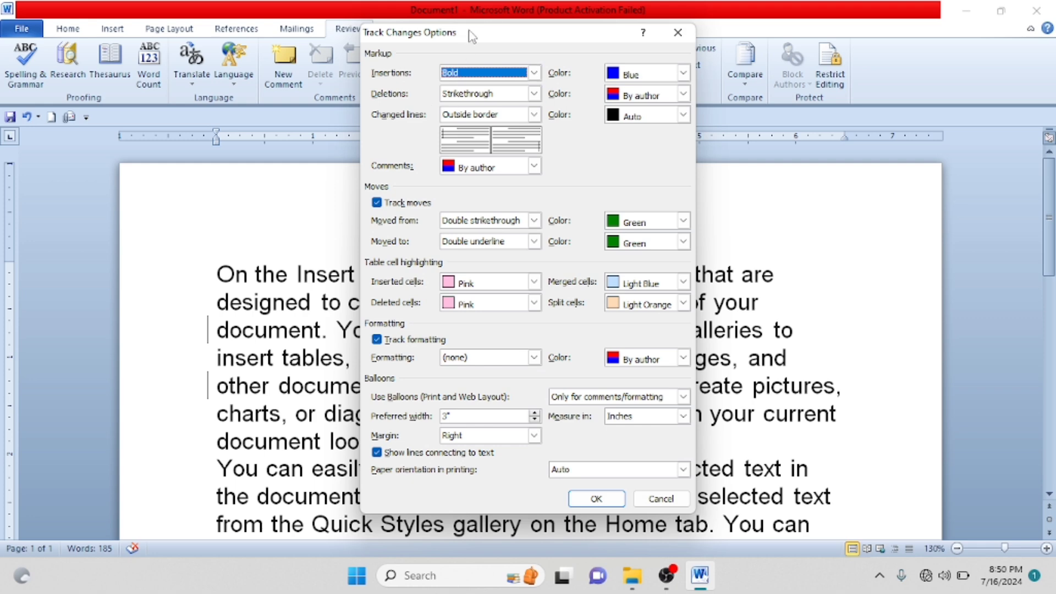
# Set deletions to be marked with Double strikethrough in Yellow.
pyautogui.moveTo(495, 49); pyautogui.dragTo(496, 81)
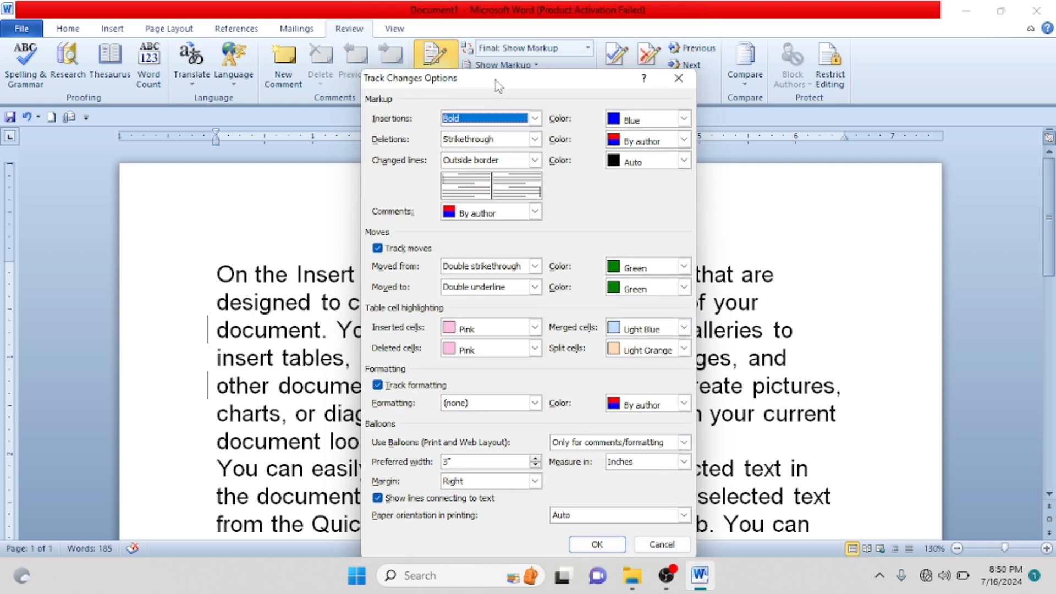
pyautogui.click(515, 142)
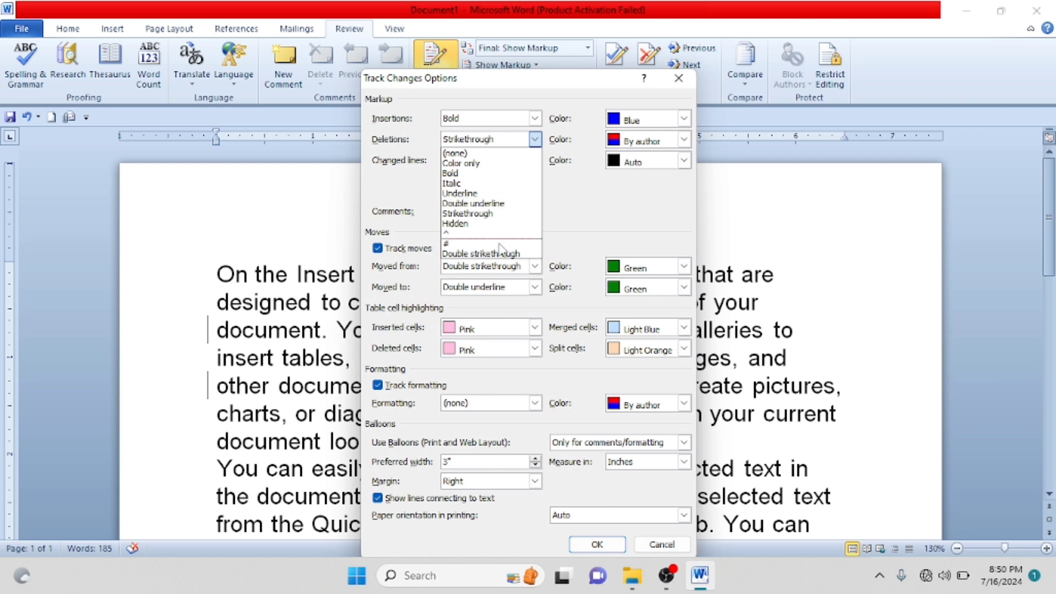
pyautogui.click(479, 253)
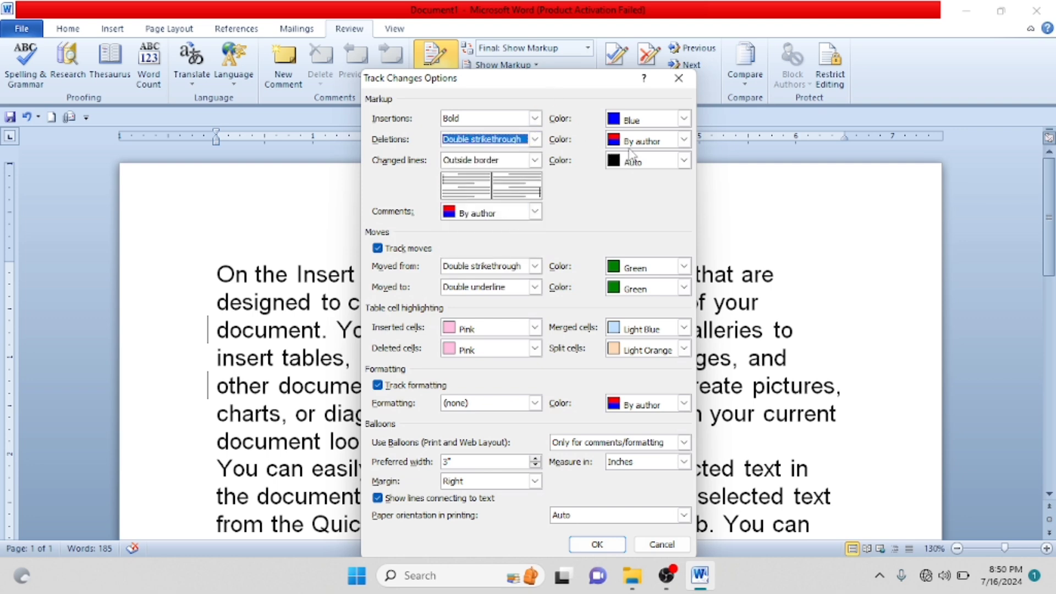
pyautogui.click(649, 141)
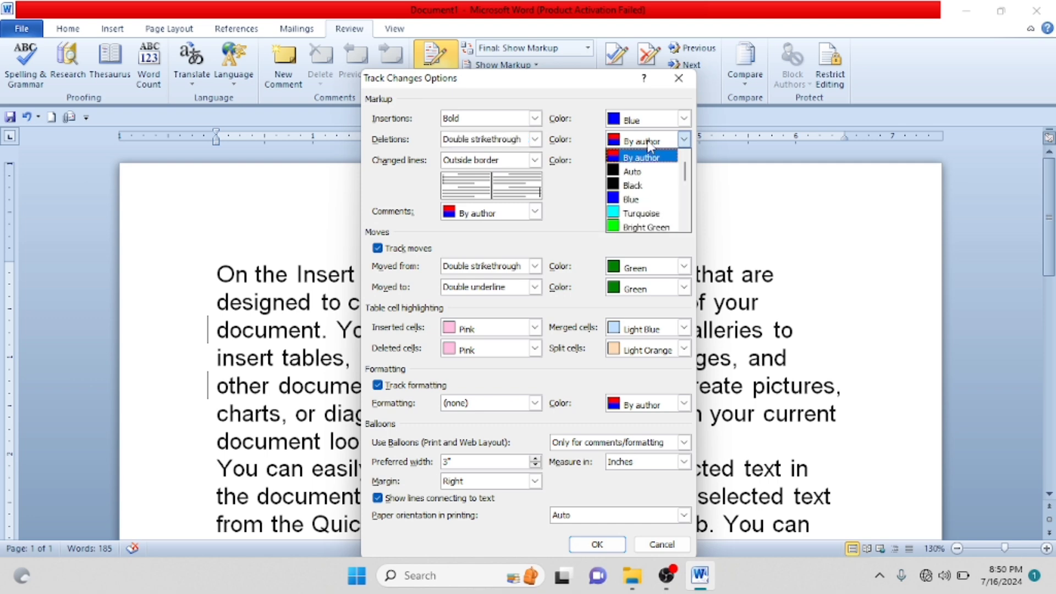
pyautogui.scroll(-2, 644, 205)
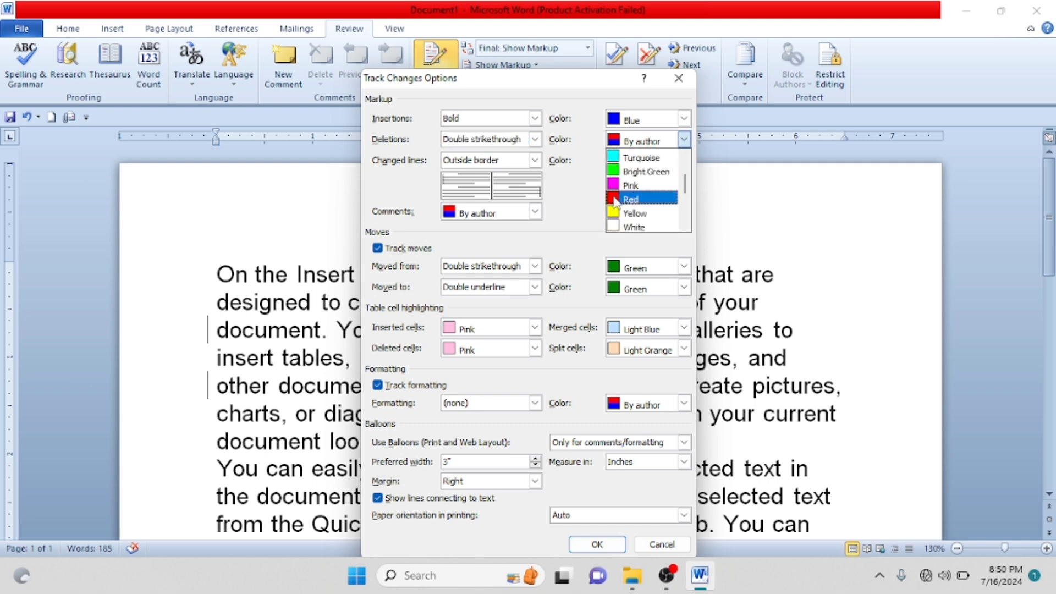
pyautogui.click(638, 199)
pyautogui.click(633, 148)
pyautogui.click(643, 211)
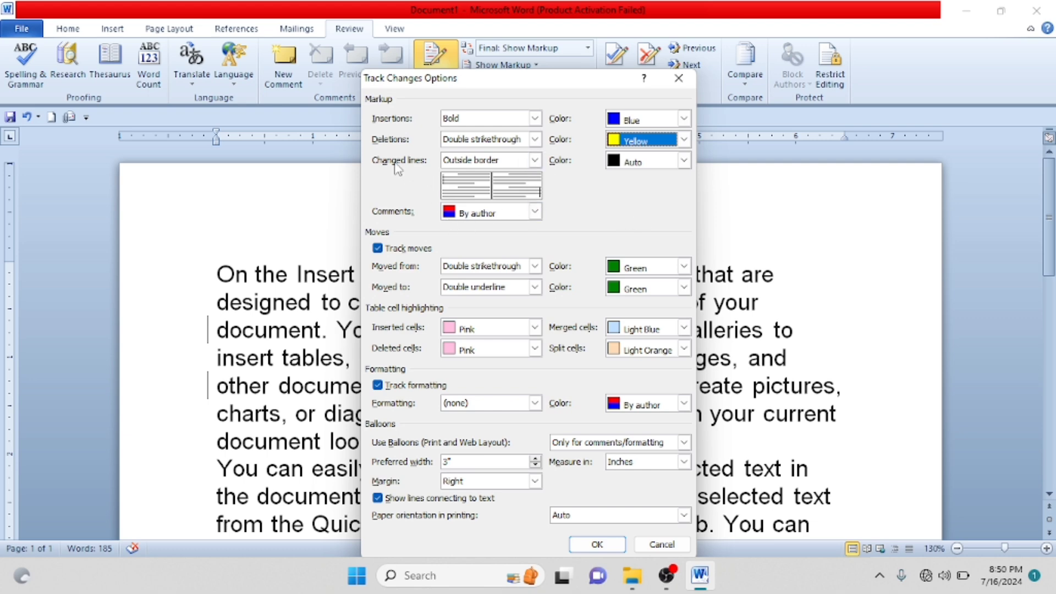
# Set the changed lines color to Bright Green and apply the tracking options.
pyautogui.click(534, 161)
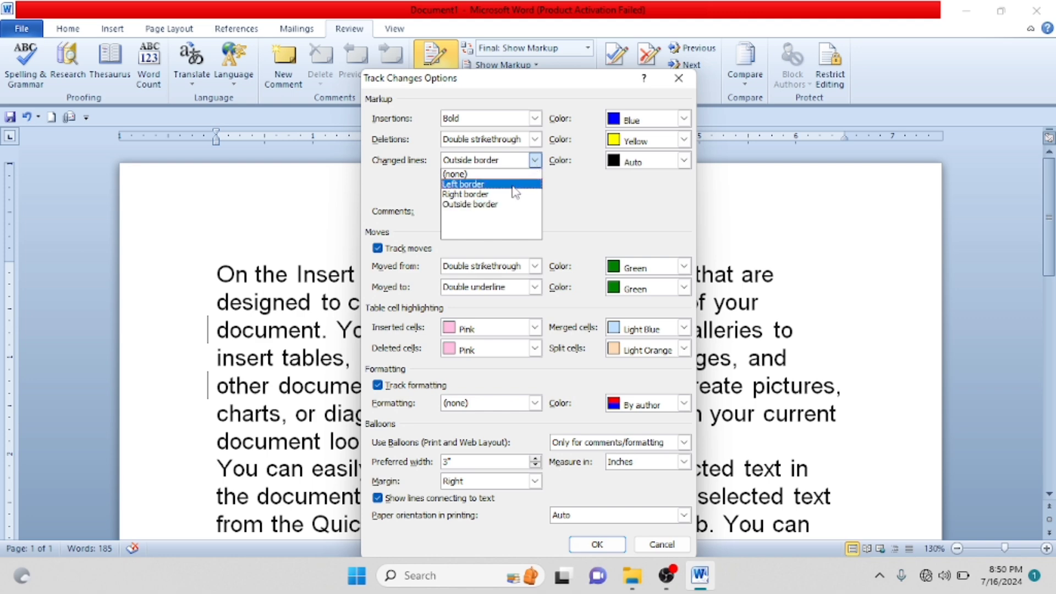
pyautogui.click(637, 164)
pyautogui.click(636, 167)
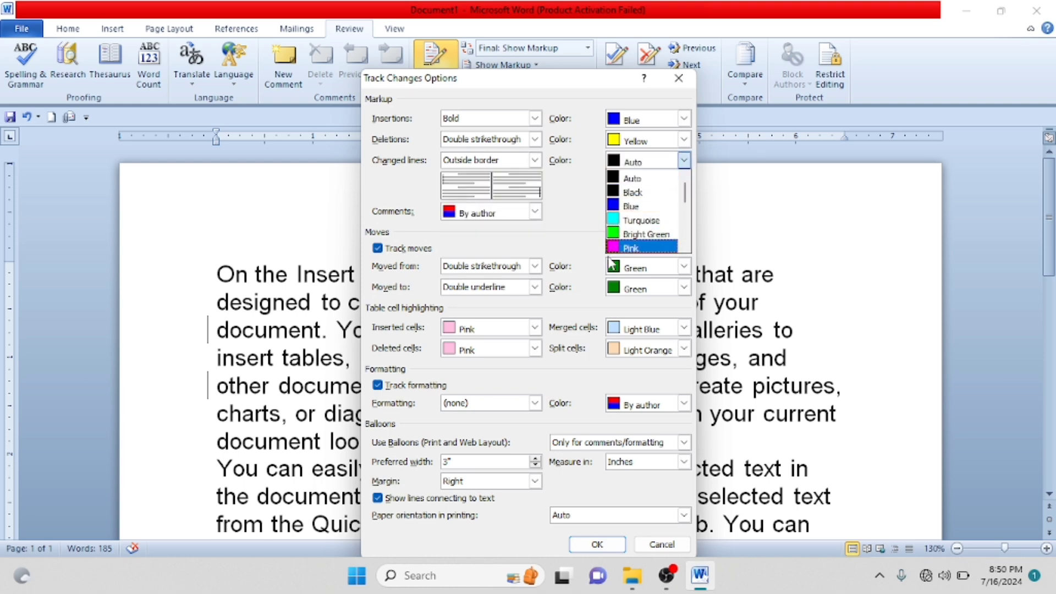
pyautogui.click(645, 234)
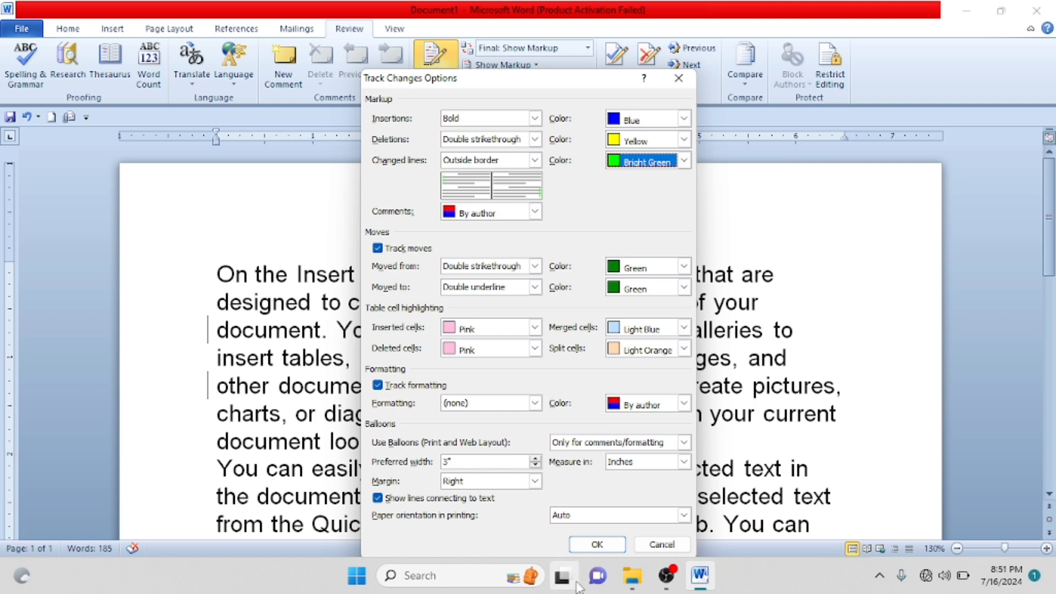
pyautogui.click(597, 544)
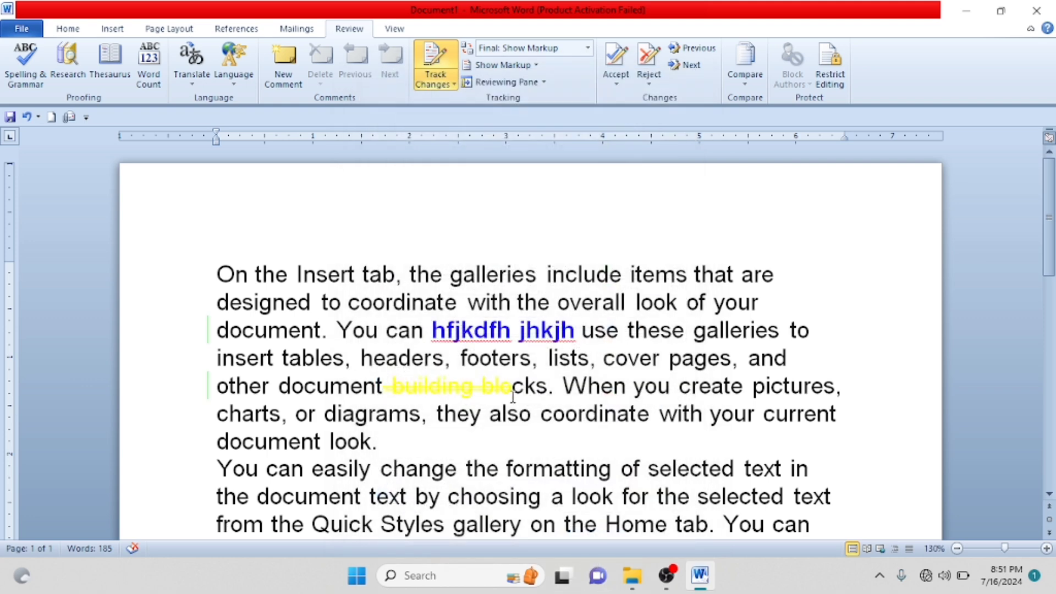
# Insert "bmnbkvxckv" after the "u" of "using the other controls" in the second paragraph as a tracked insertion.
pyautogui.scroll(-3, 517, 387)
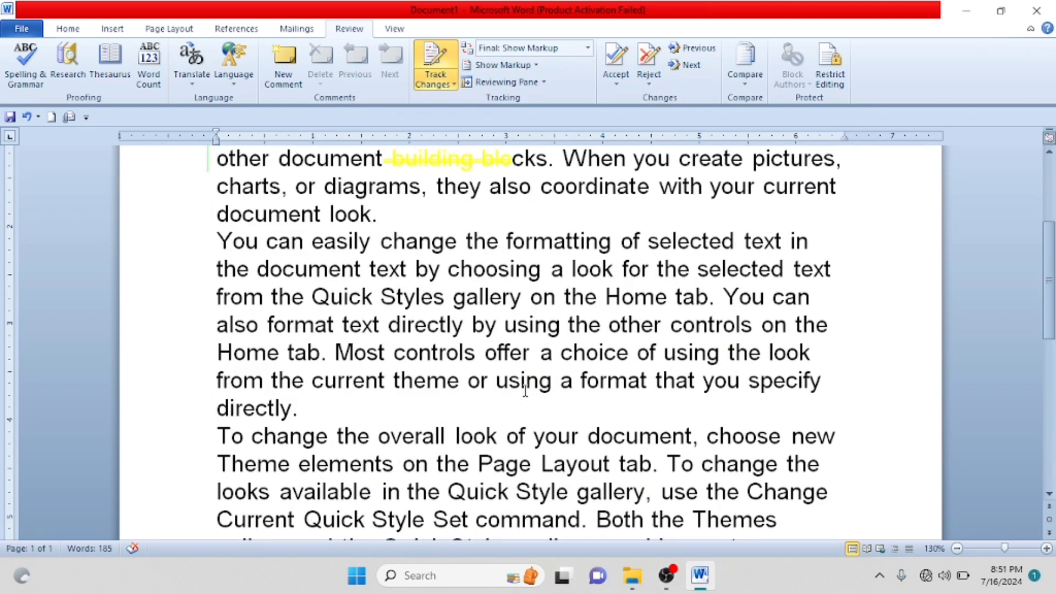
pyautogui.click(518, 326)
pyautogui.scroll(-1, 519, 326)
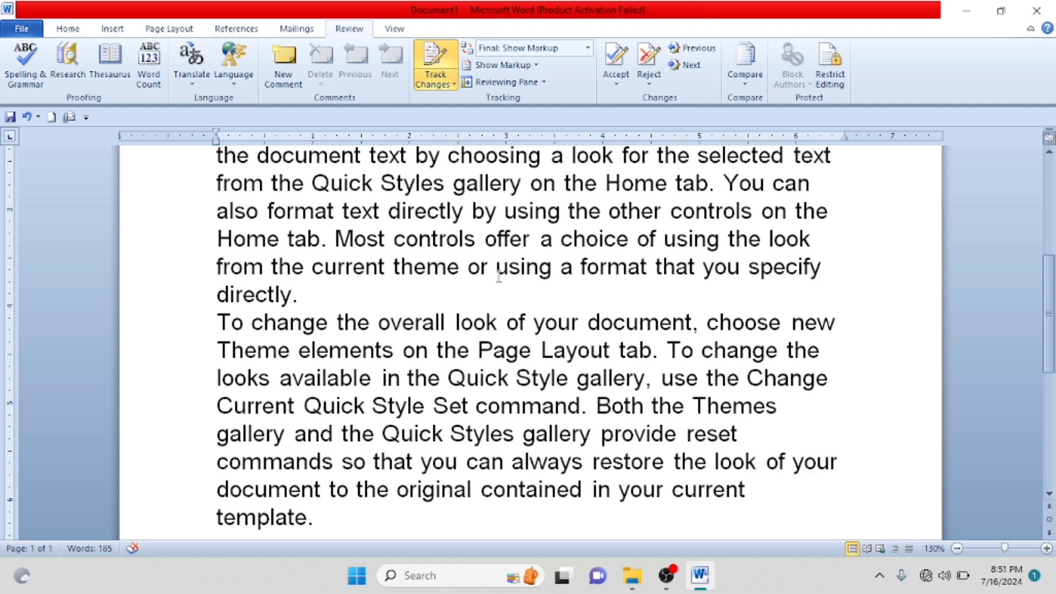
pyautogui.write('bmnbkvxc')
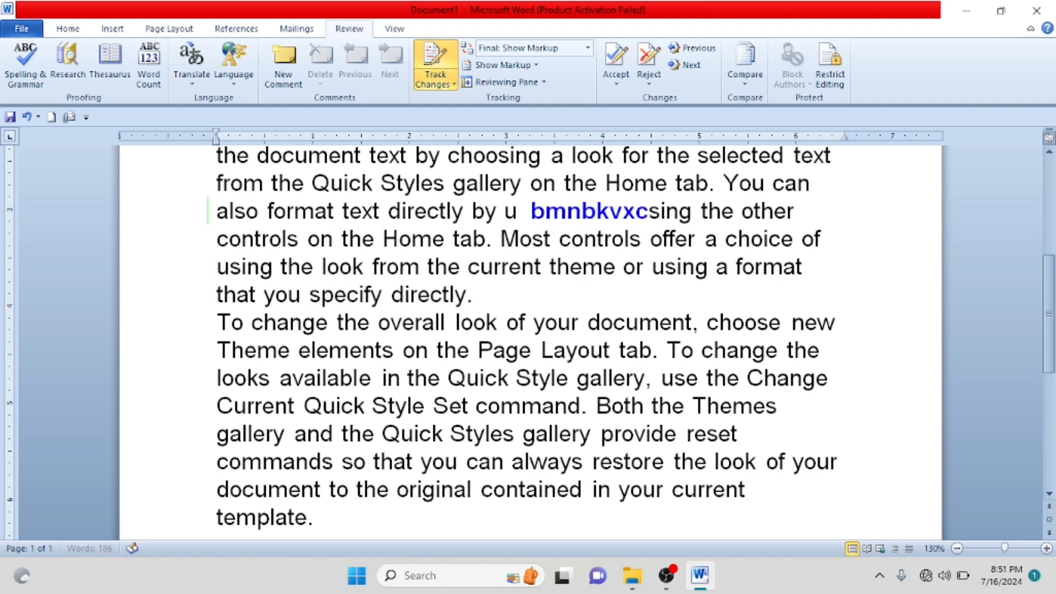
pyautogui.write('kv')
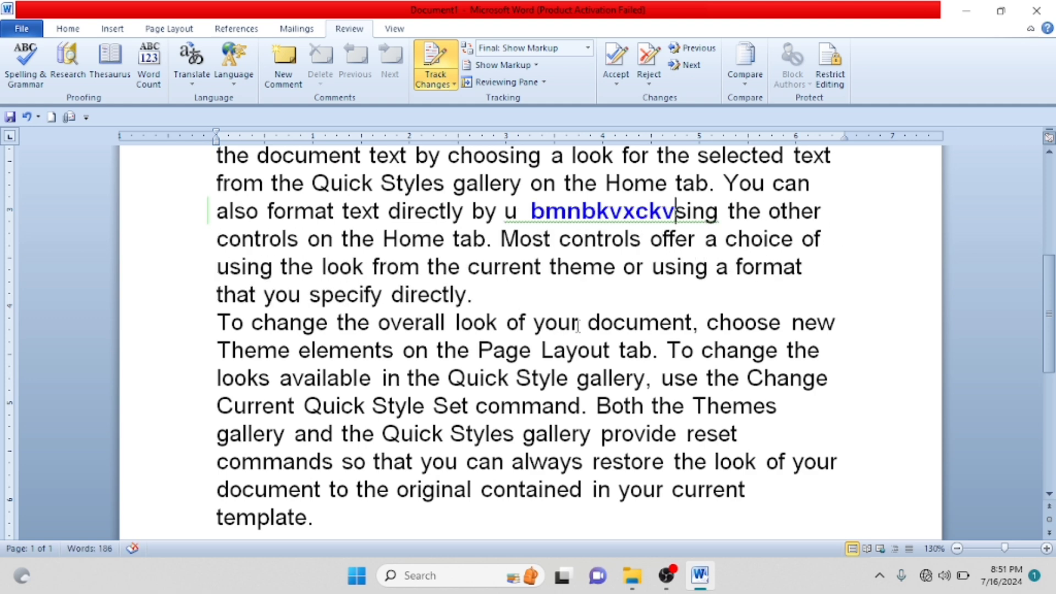
# Delete "on the Page Layout" after "Theme elements" in the third paragraph as a tracked deletion.
pyautogui.moveTo(616, 350); pyautogui.dragTo(405, 360)
pyautogui.press('Delete')
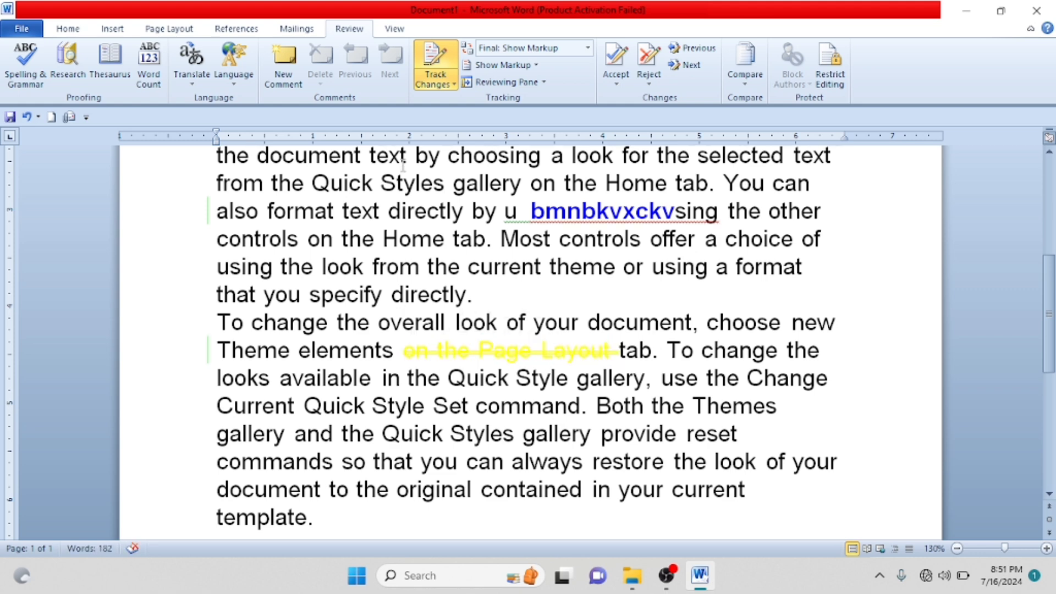
pyautogui.moveTo(369, 156); pyautogui.dragTo(456, 142)
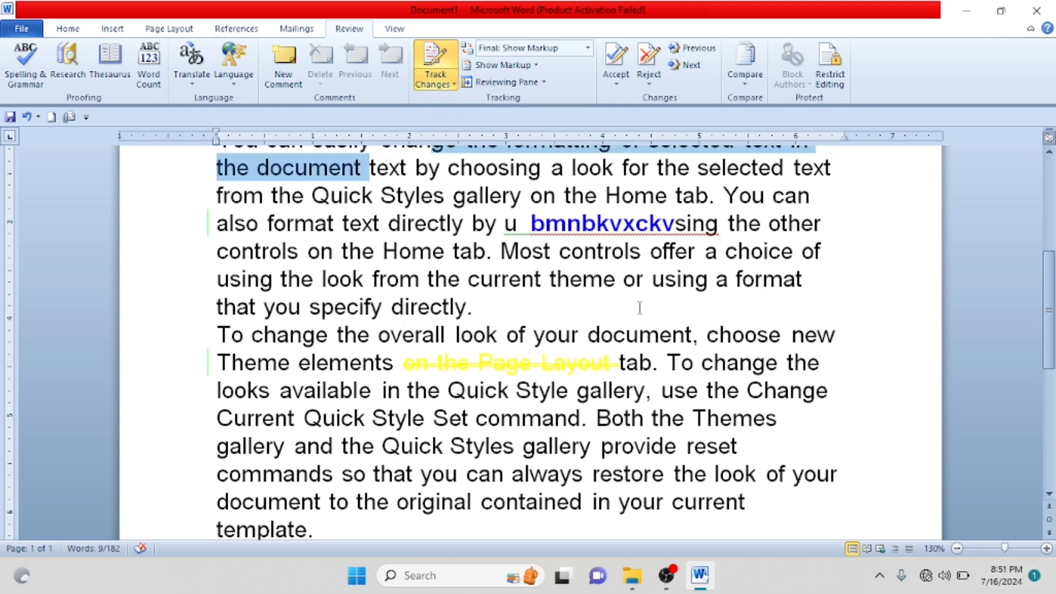
# Add an empty comment to the word "tab" following the deleted text in the third paragraph.
pyautogui.click(640, 360)
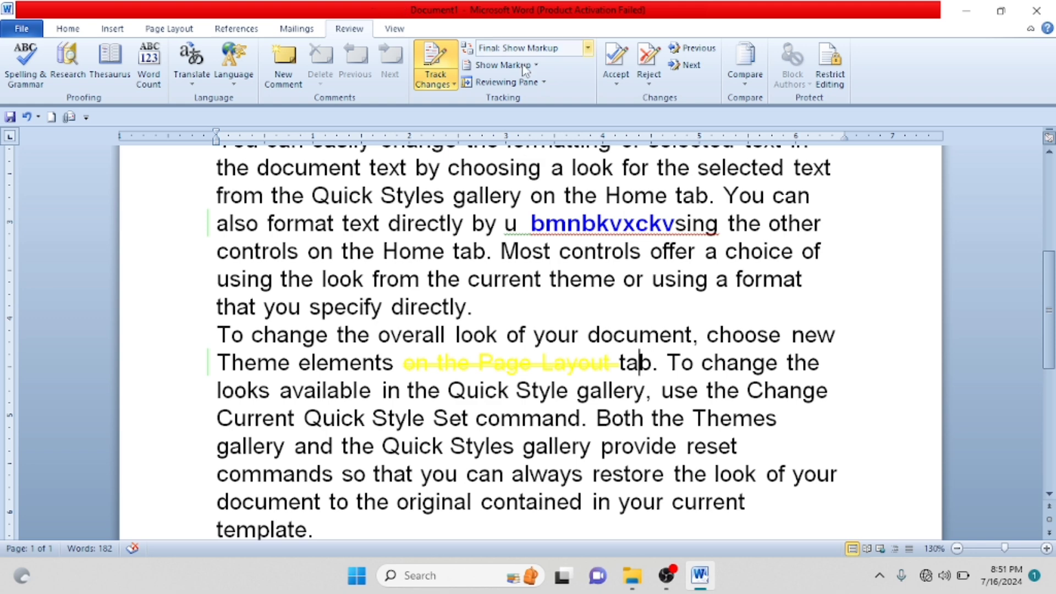
pyautogui.click(452, 86)
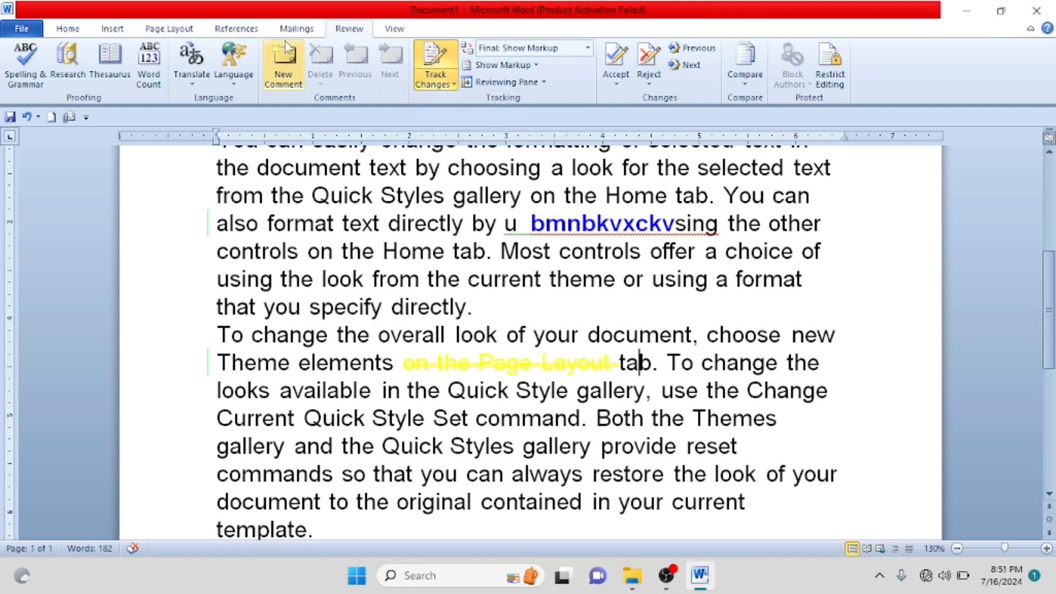
pyautogui.click(286, 62)
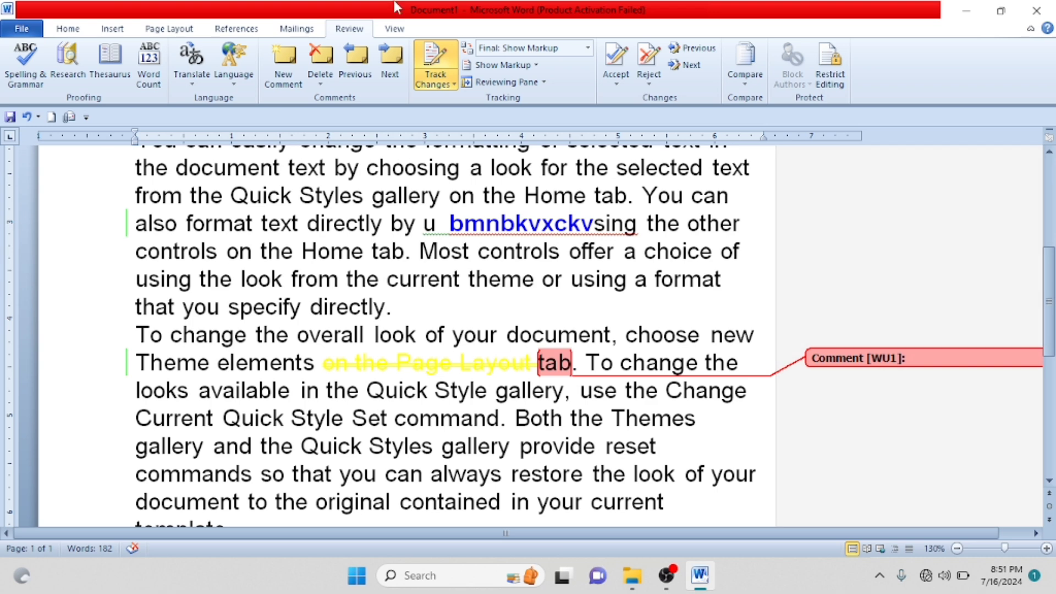
# Replace the user initials with the reviewer's first name and add a second comment on the word "tab".
pyautogui.click(450, 85)
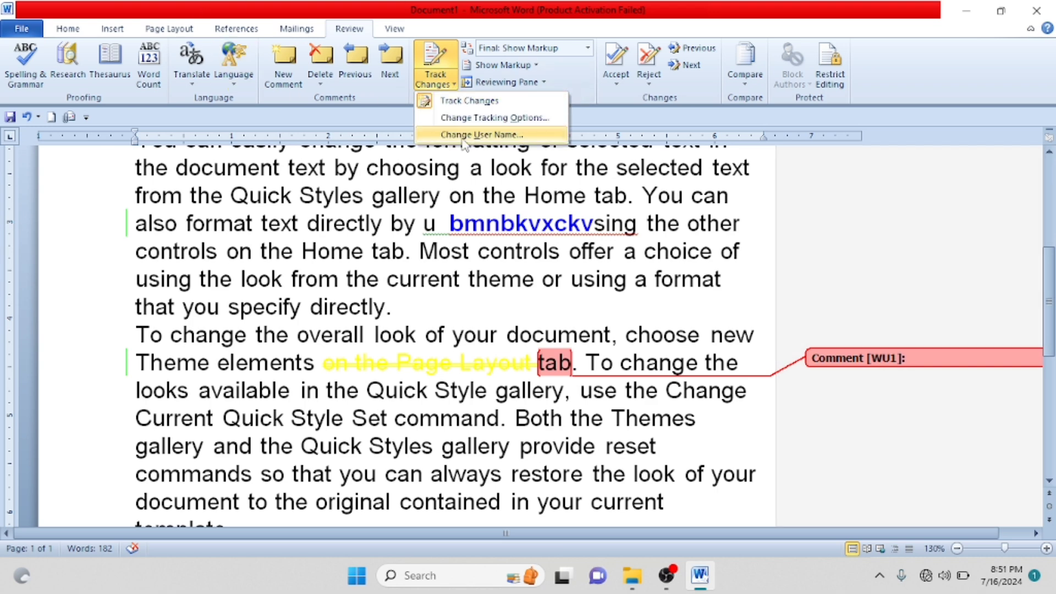
pyautogui.click(481, 134)
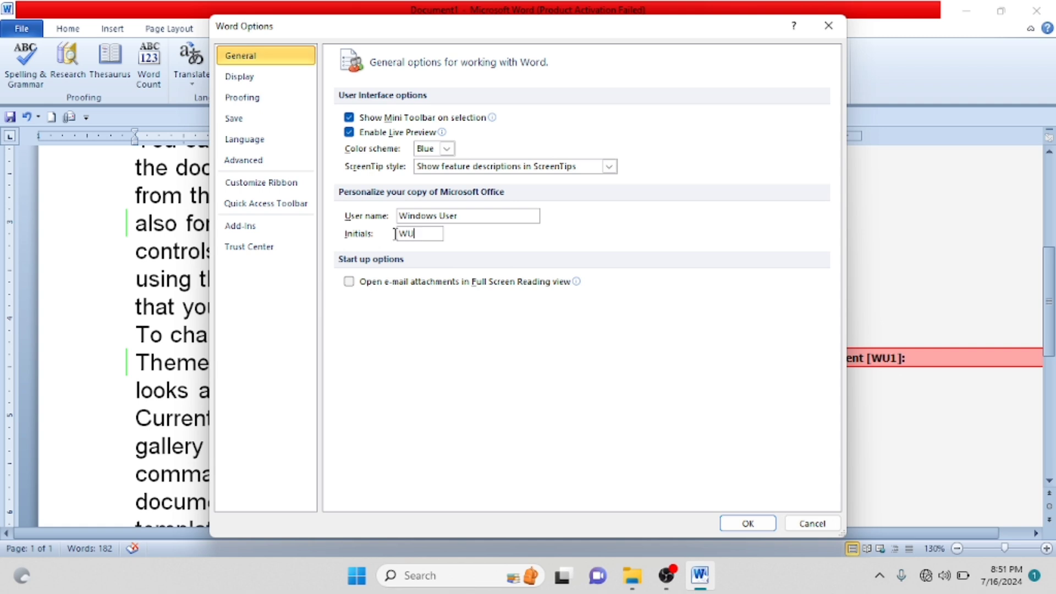
pyautogui.moveTo(420, 234); pyautogui.dragTo(338, 237)
pyautogui.write('Manisha')
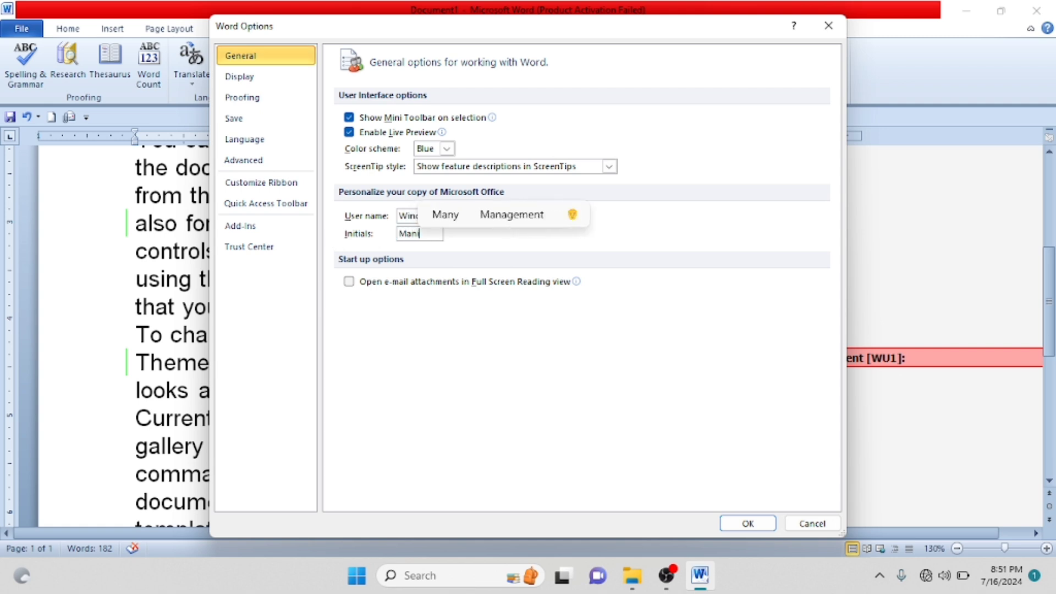
pyautogui.click(747, 523)
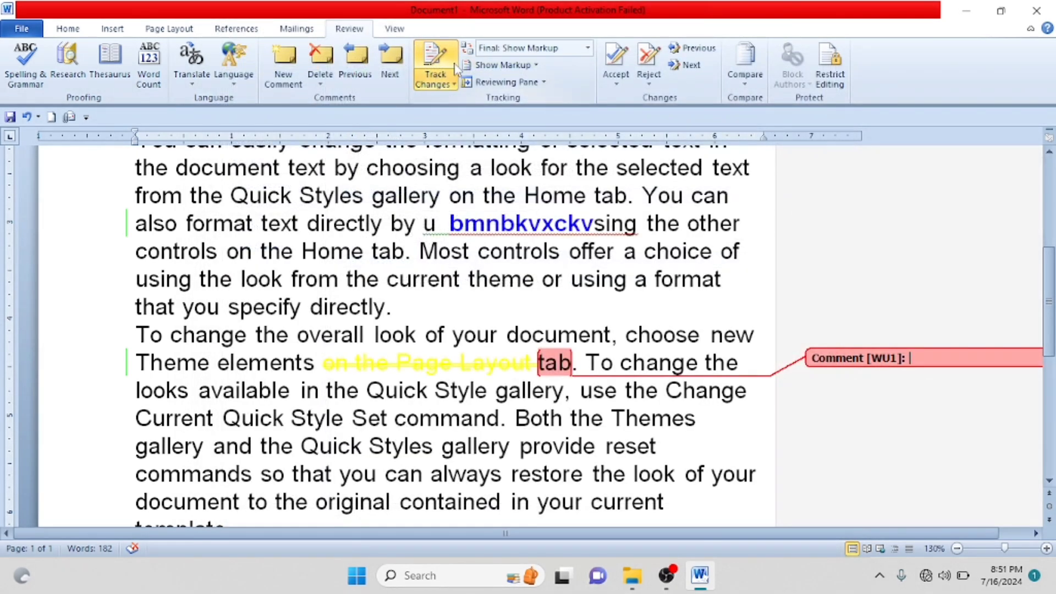
pyautogui.click(282, 72)
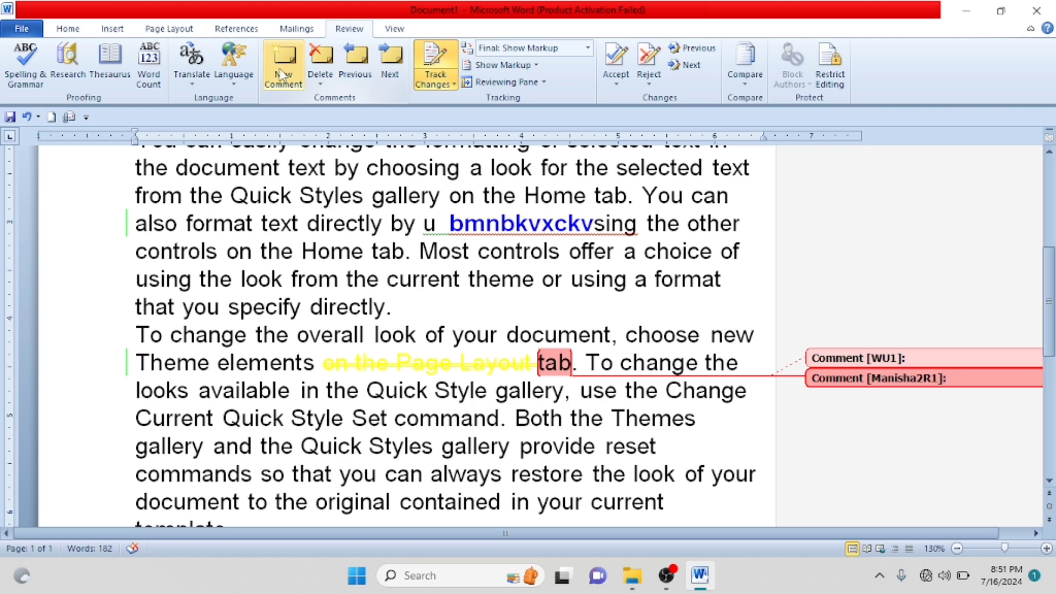
# Add a third empty comment to the word "tab" in the third paragraph.
pyautogui.click(281, 74)
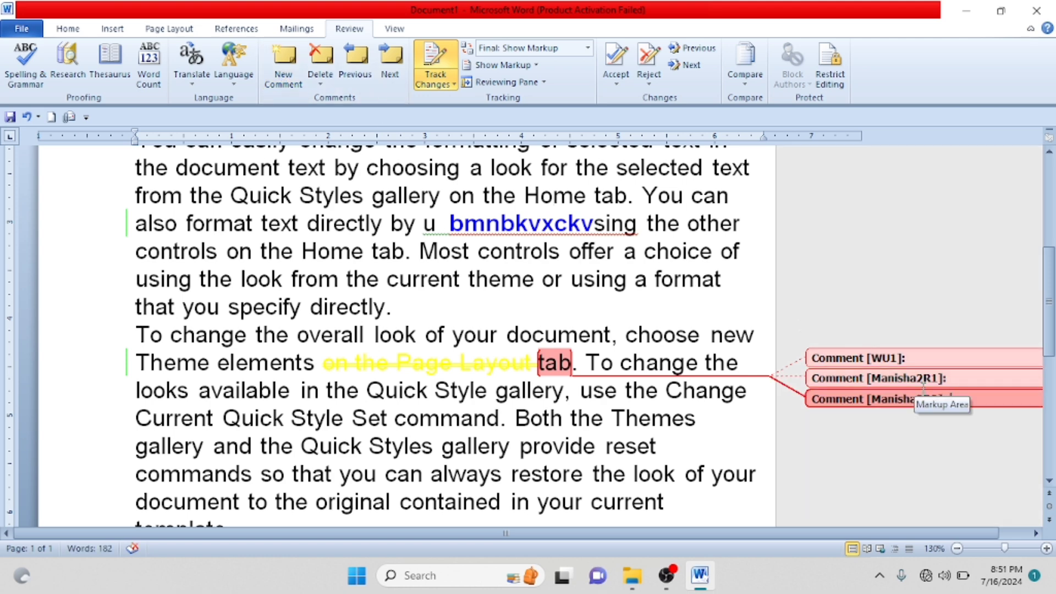
pyautogui.click(454, 84)
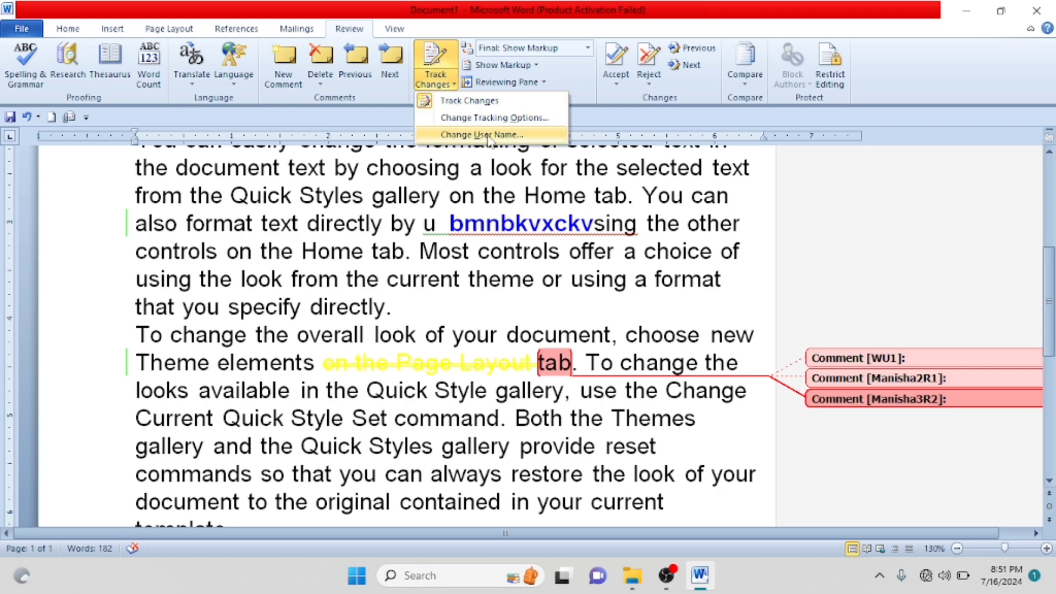
pyautogui.click(463, 257)
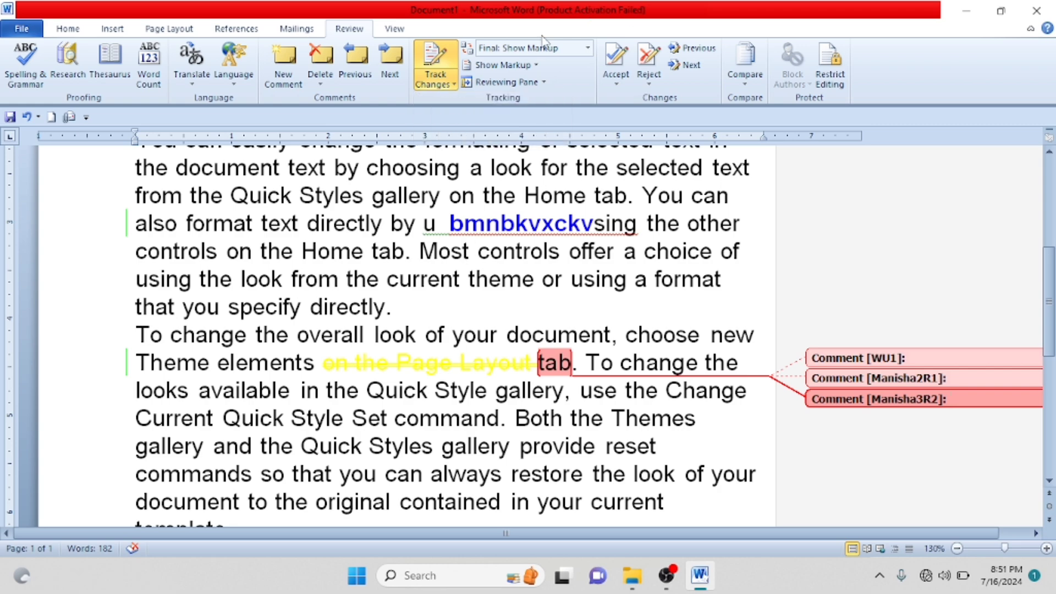
# Preview the document in the Final view without markup and return to Final: Show Markup.
pyautogui.scroll(1, 539, 220)
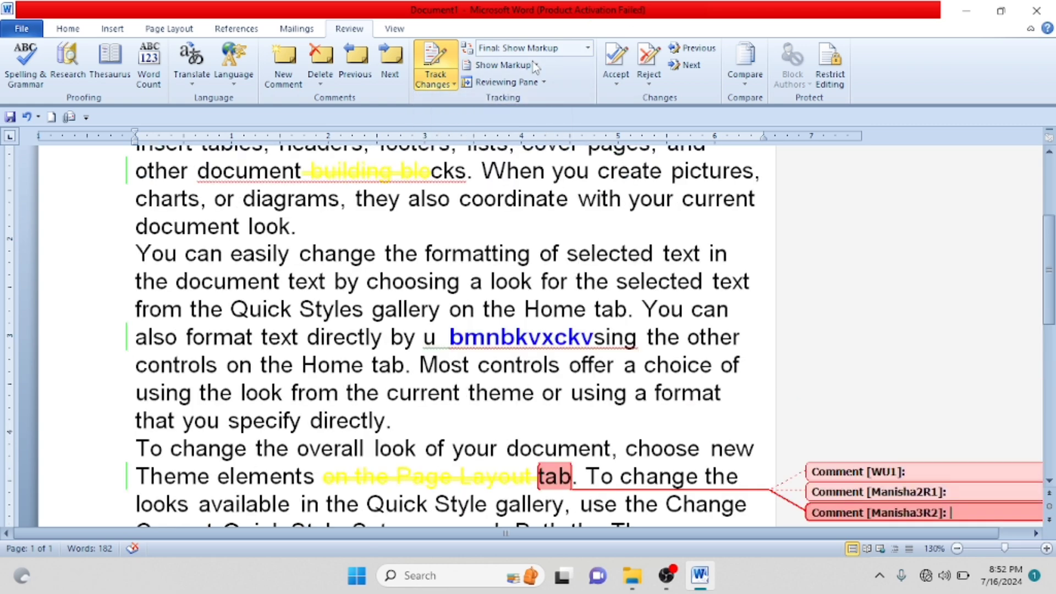
pyautogui.scroll(1, 519, 268)
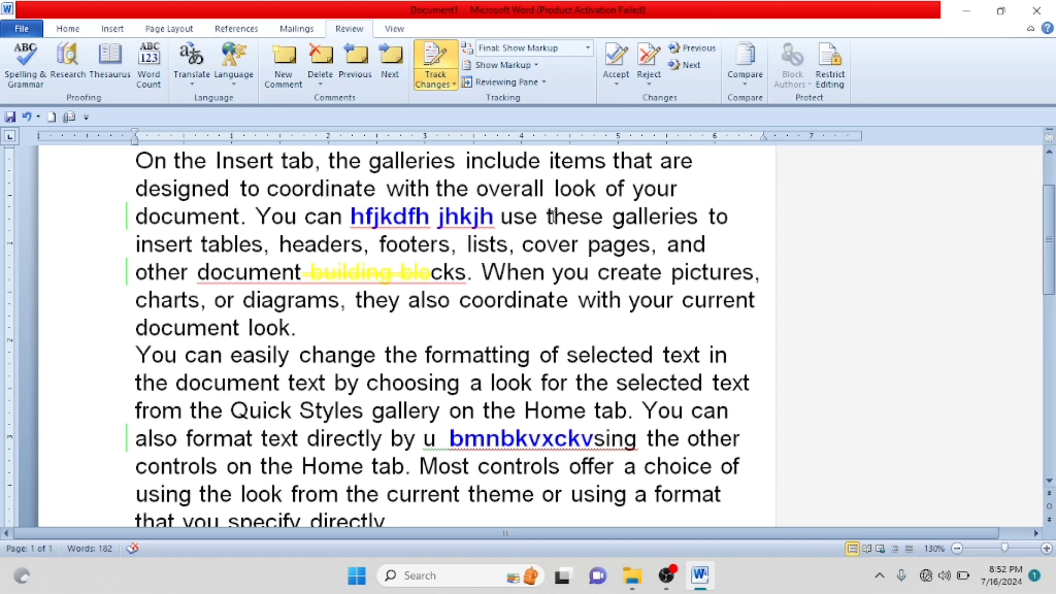
pyautogui.click(587, 49)
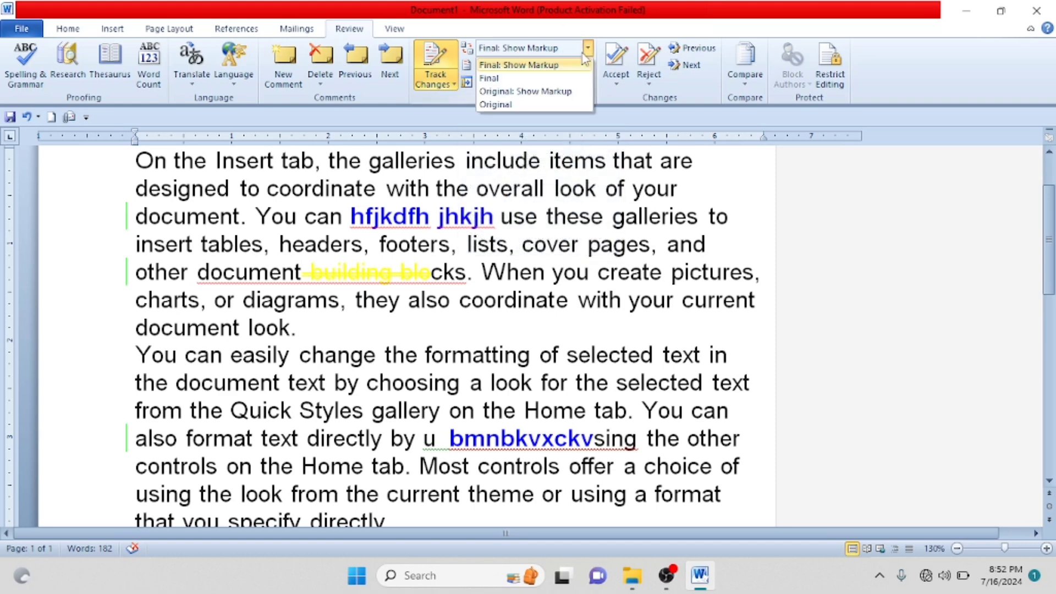
pyautogui.click(487, 66)
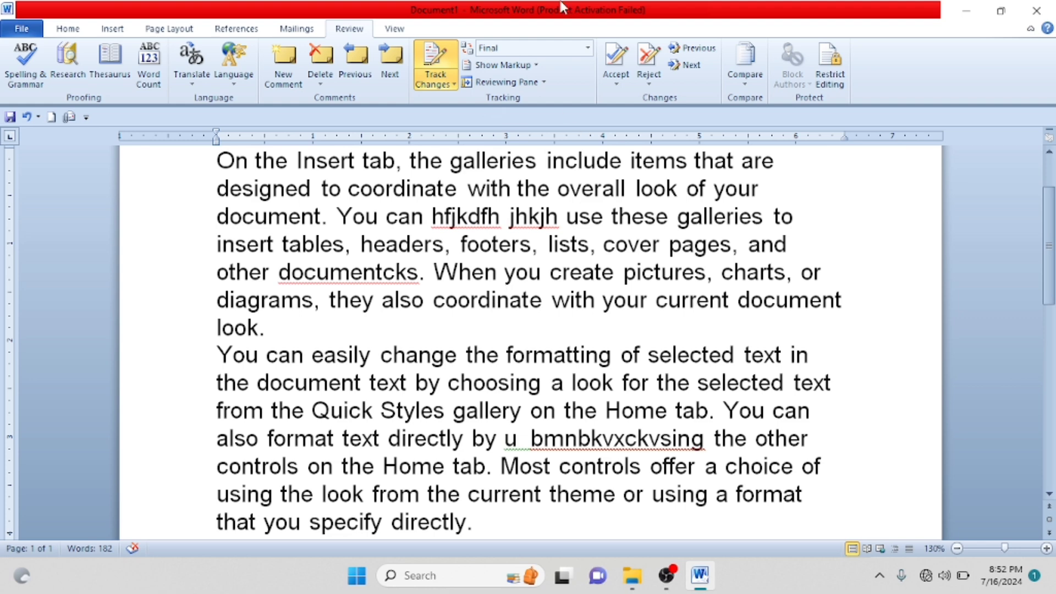
pyautogui.click(587, 48)
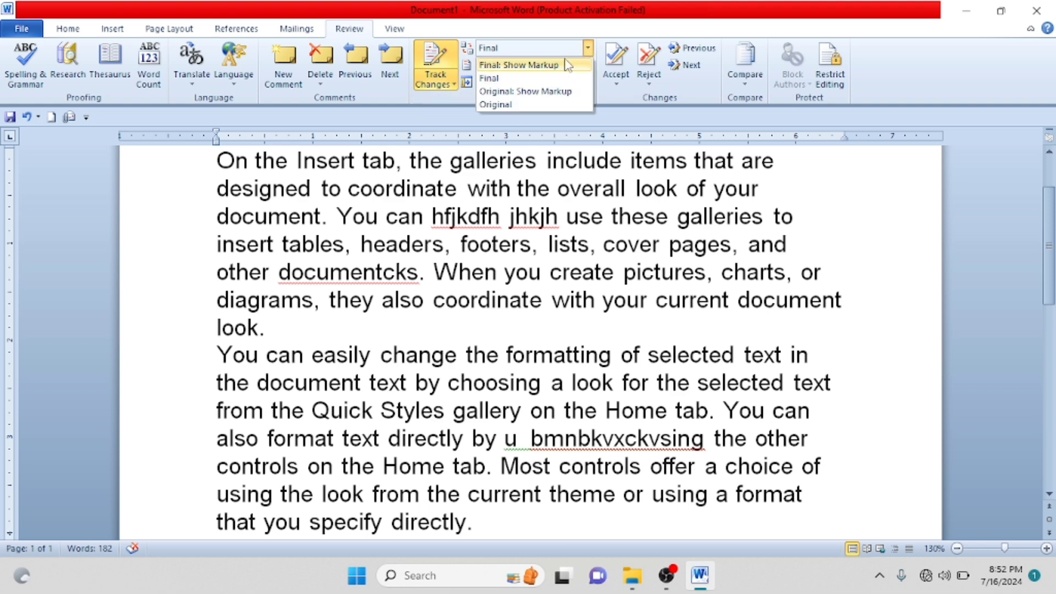
pyautogui.click(567, 64)
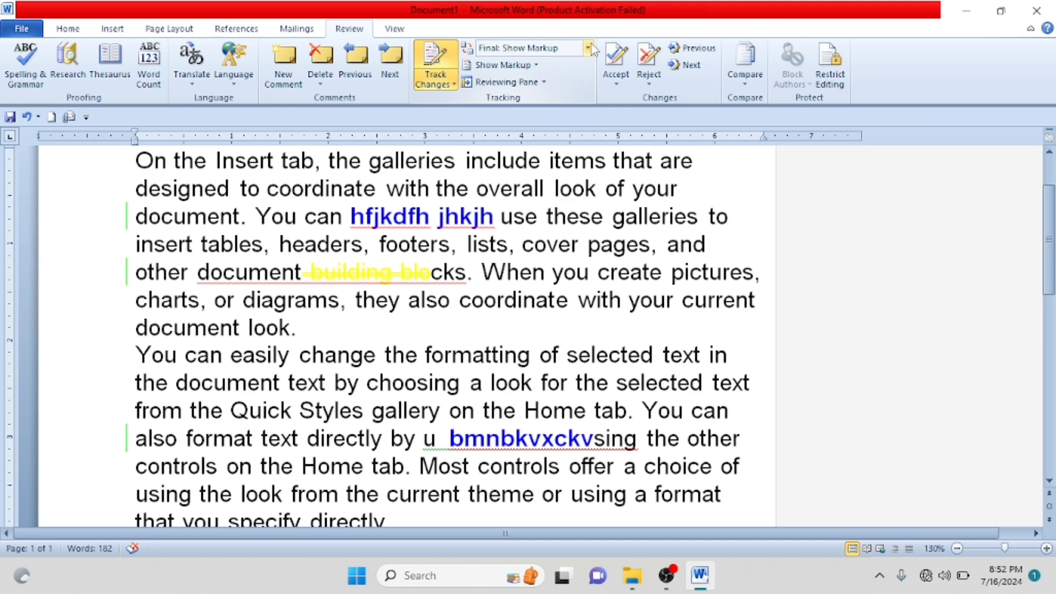
# View the document in its Original state and switch the review display to Original: Show Markup.
pyautogui.click(588, 49)
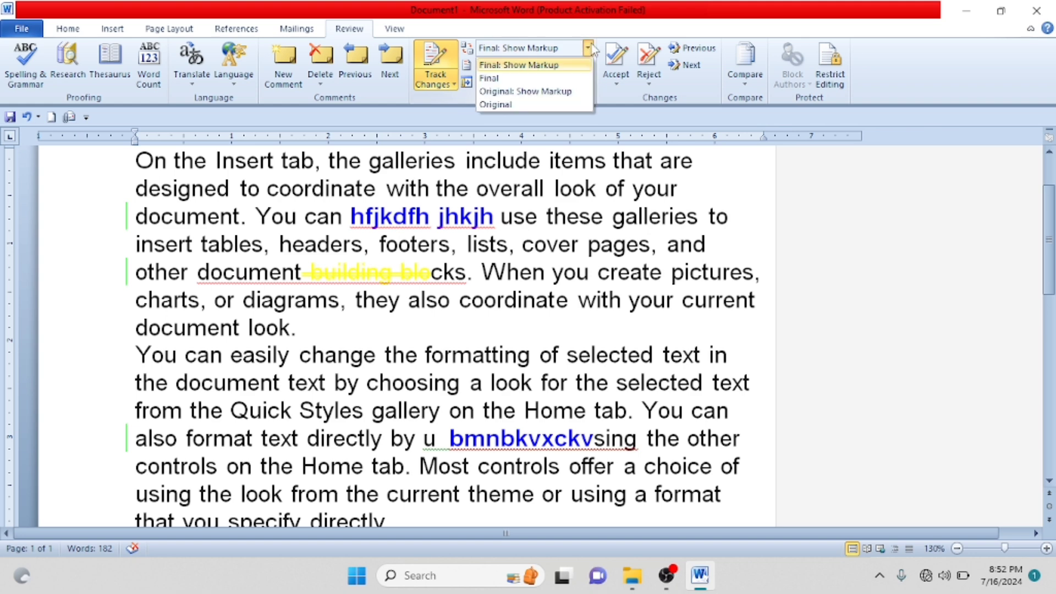
pyautogui.click(548, 105)
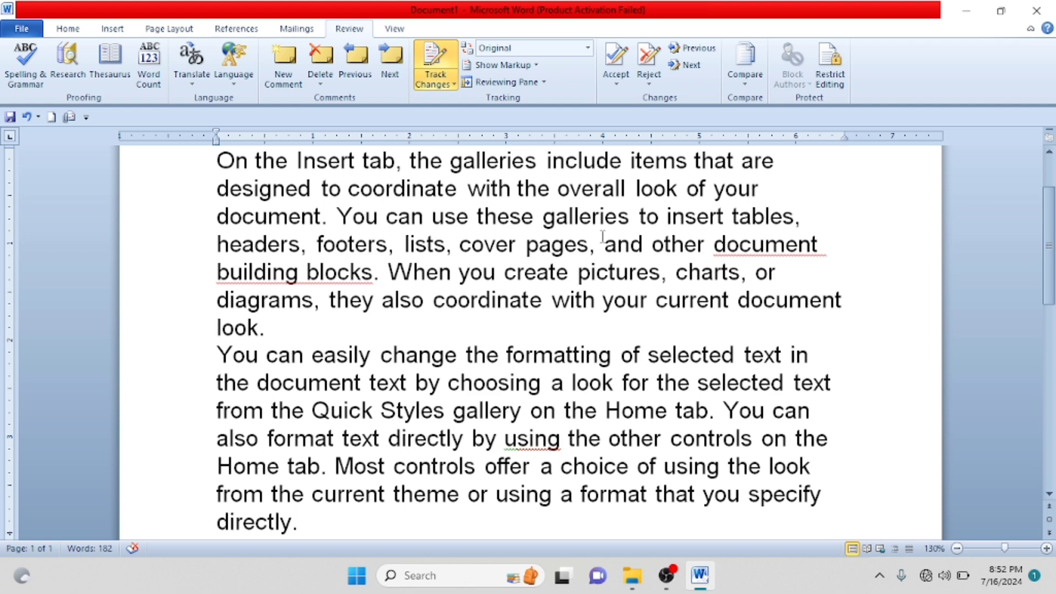
pyautogui.click(588, 48)
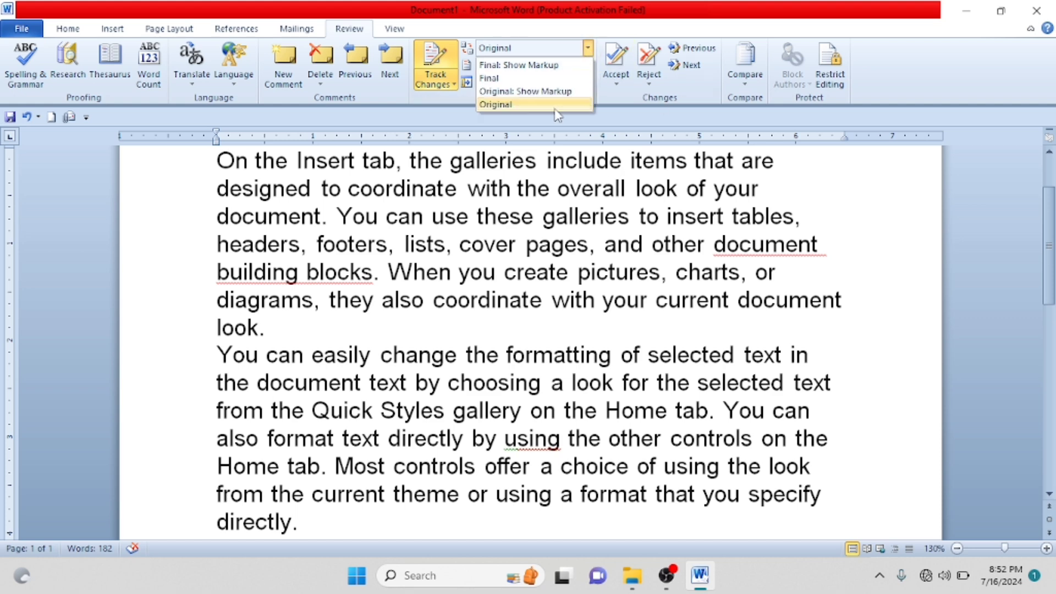
pyautogui.click(525, 92)
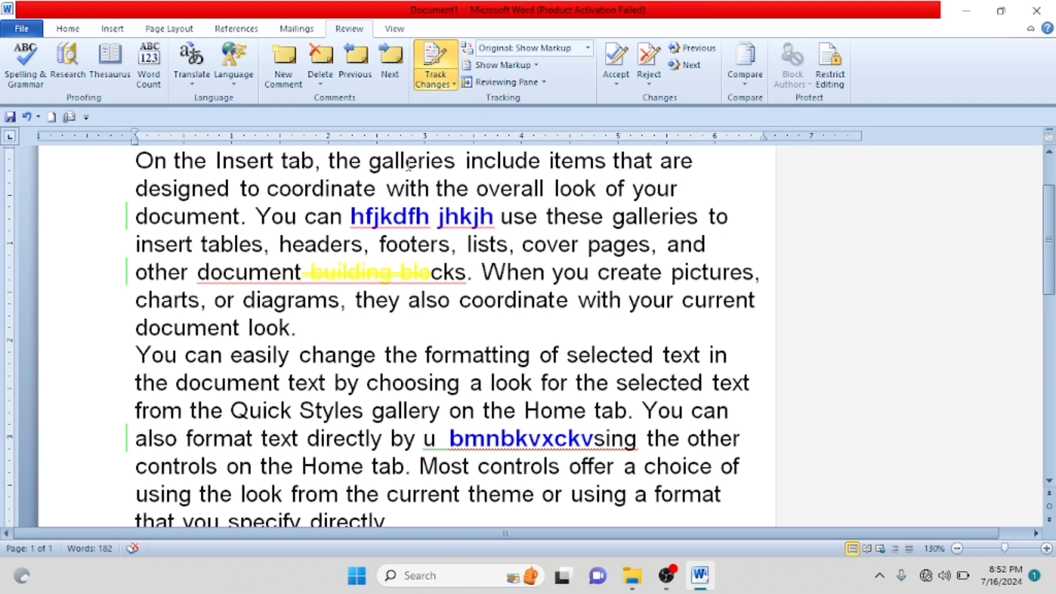
# Hide comments, insertions and deletions, and formatting changes from the displayed markup.
pyautogui.click(534, 67)
pyautogui.click(534, 85)
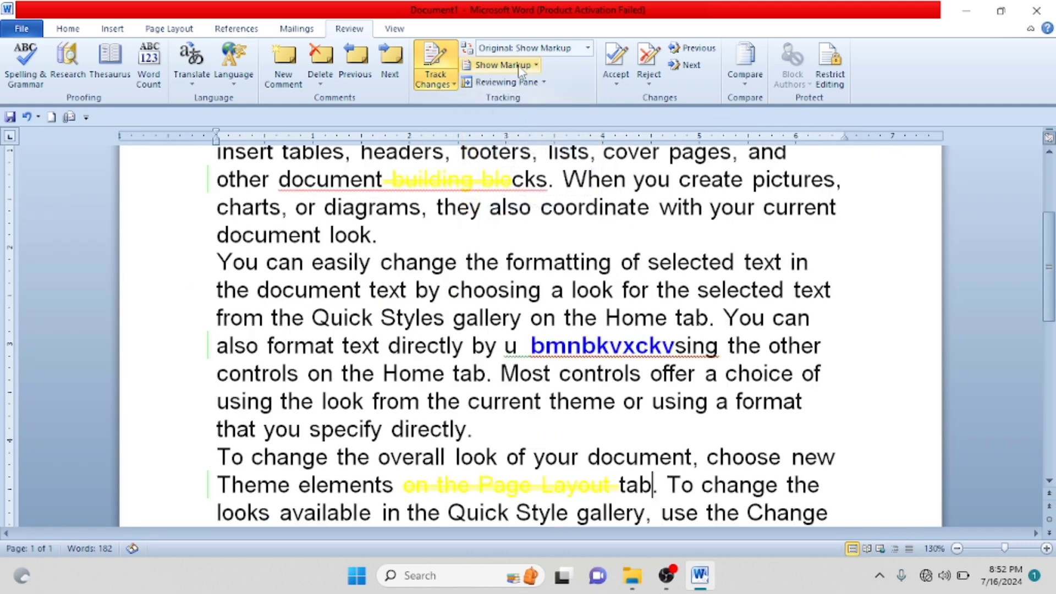
pyautogui.click(511, 65)
pyautogui.click(534, 117)
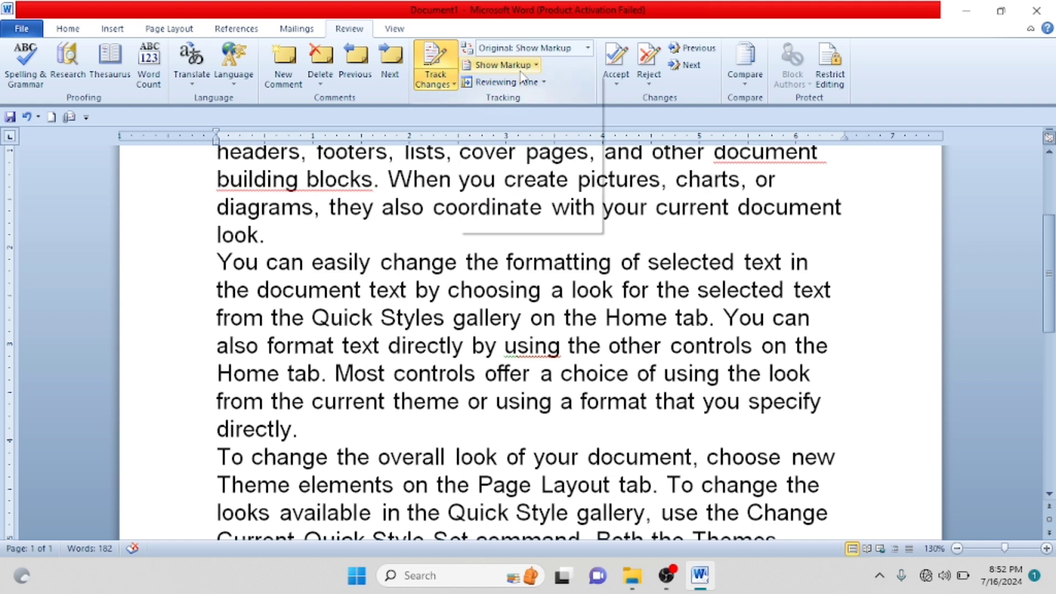
pyautogui.click(509, 64)
pyautogui.click(511, 135)
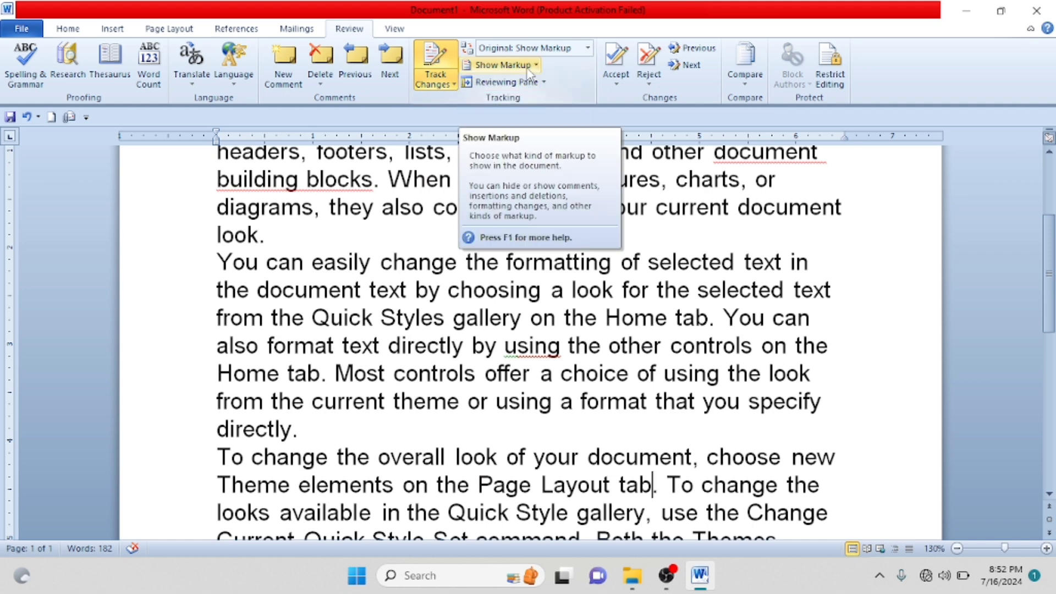
# Show comments, insertions and deletions, and formatting changes in the document markup again.
pyautogui.click(525, 68)
pyautogui.click(525, 83)
pyautogui.click(527, 67)
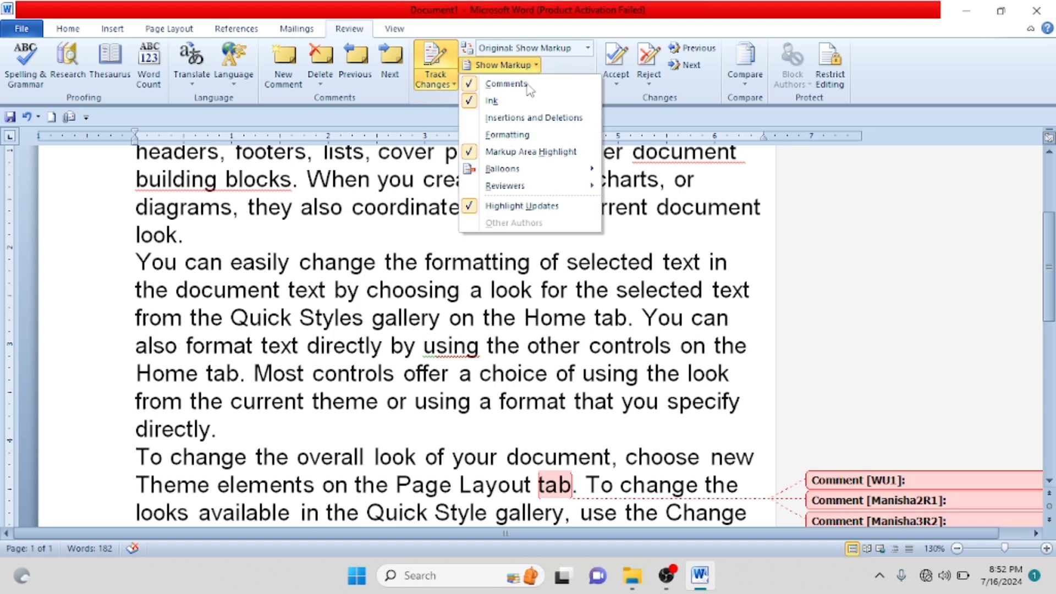
pyautogui.click(533, 118)
pyautogui.click(523, 66)
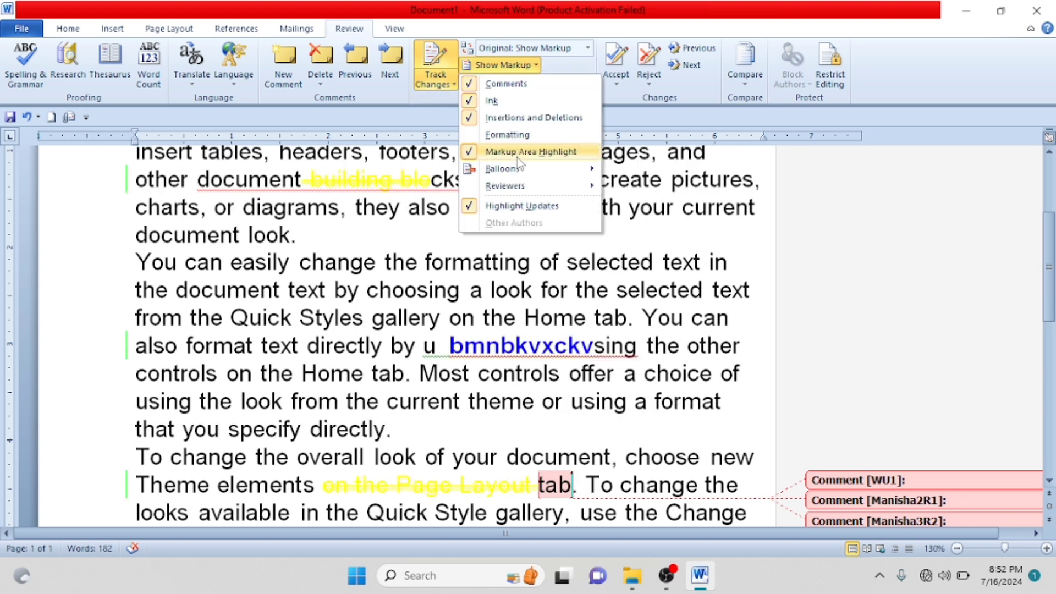
pyautogui.click(509, 136)
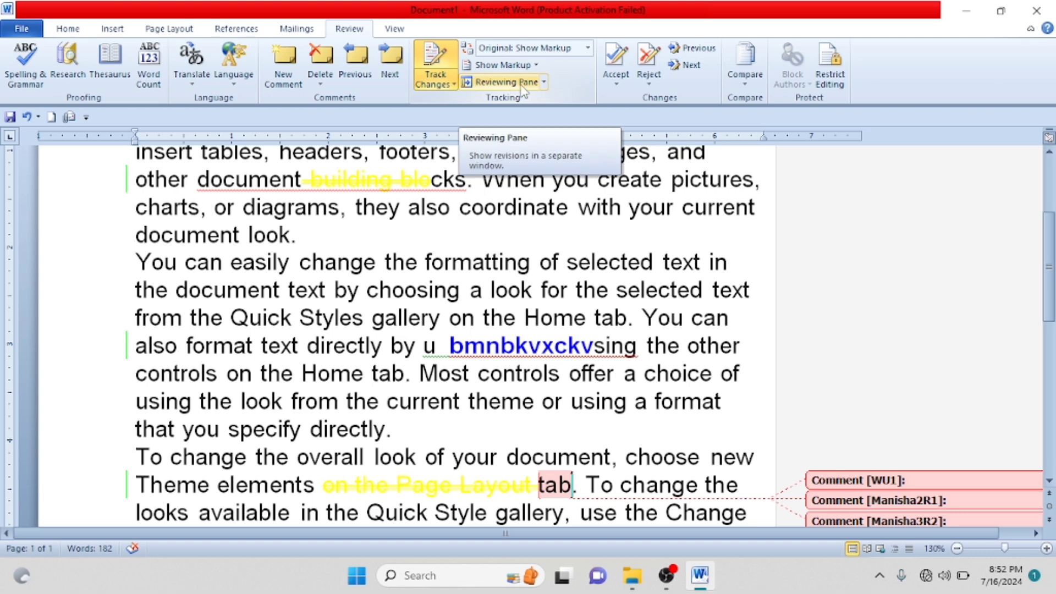
# Display the Reviewing Pane vertically beside the document to list all revisions and comments.
pyautogui.click(543, 83)
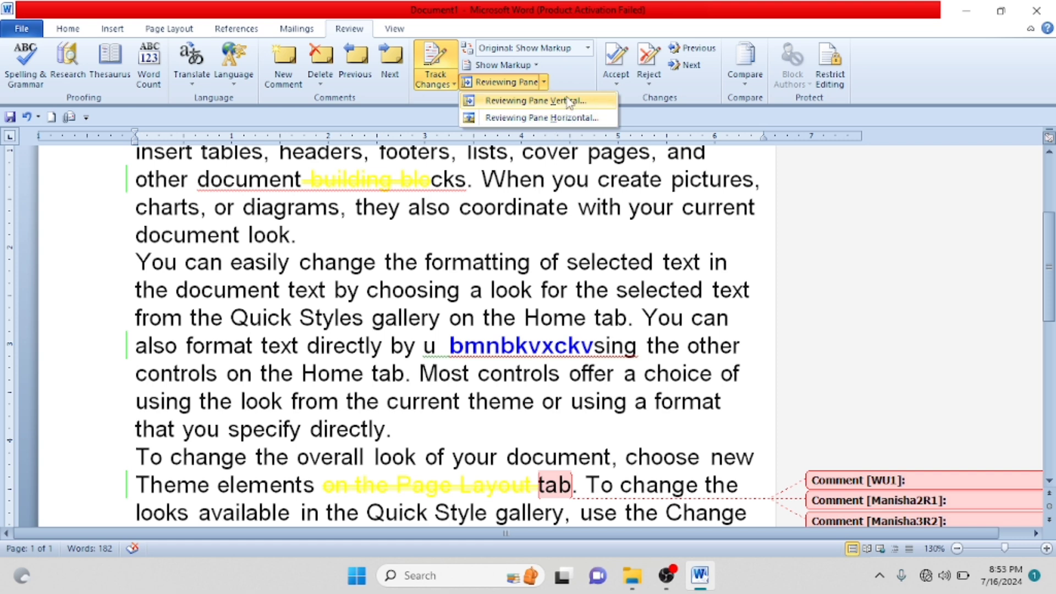
pyautogui.click(536, 100)
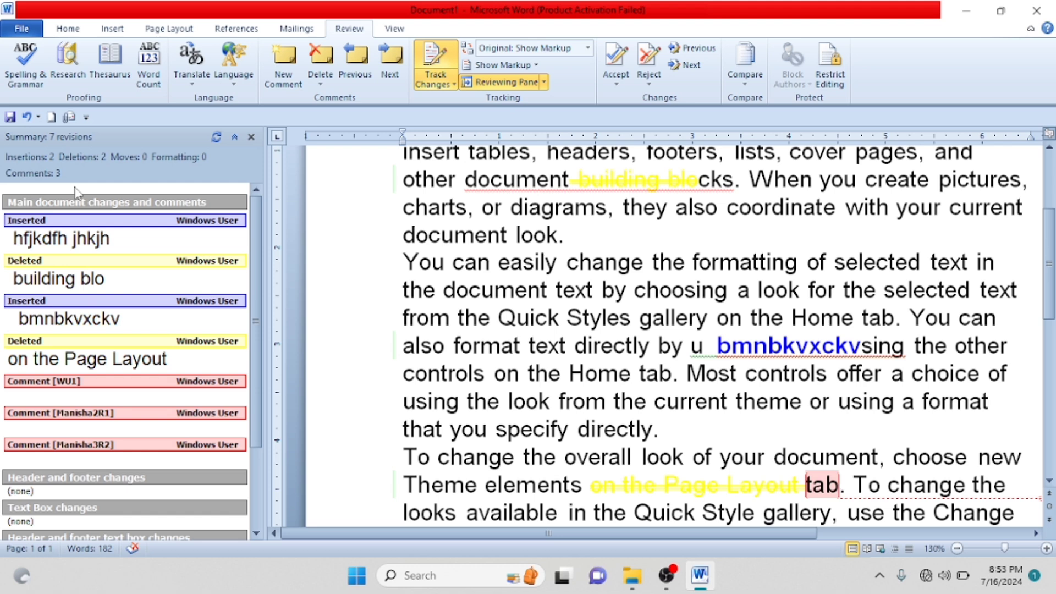